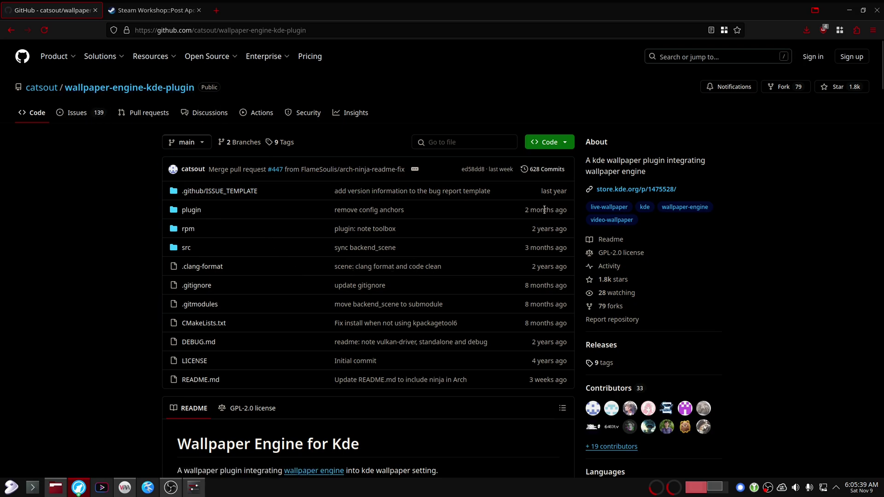
Step: Scroll to the README Note section and highlight the 'Requires Wallpaper Engine installed on steam' line
scroll(415, 221, "down", 10)
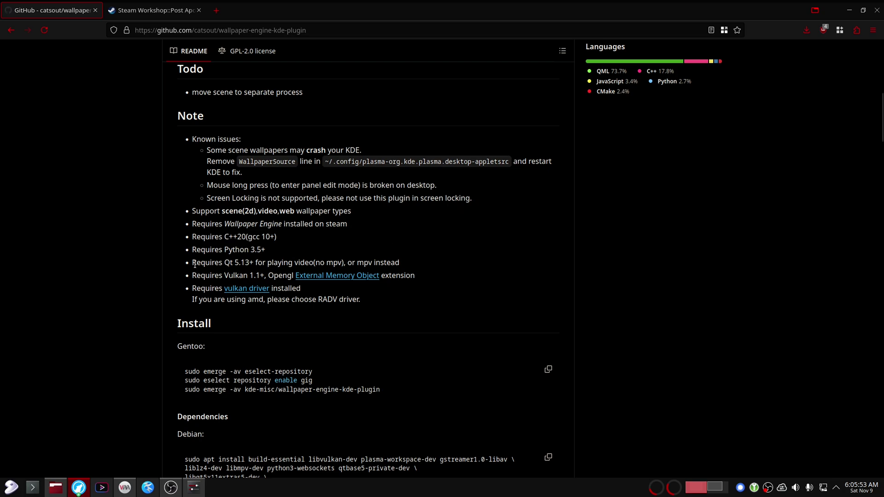
left_click_drag(201, 223, 355, 225)
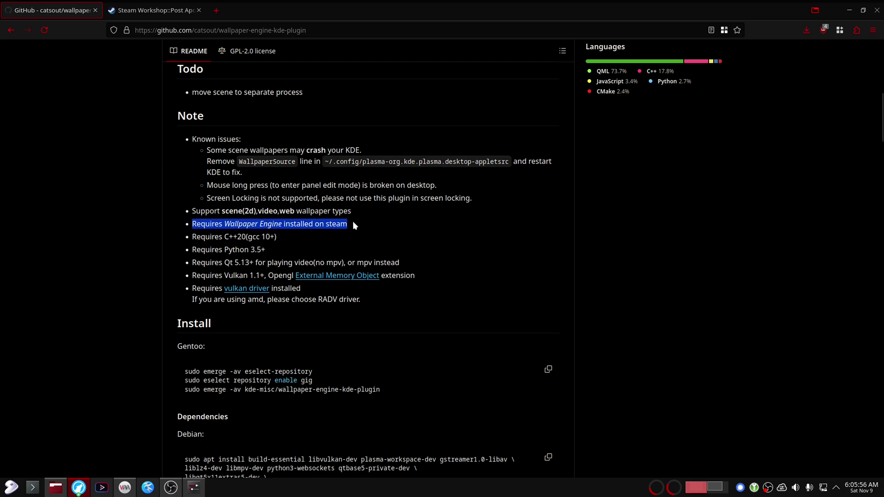
left_click(385, 226)
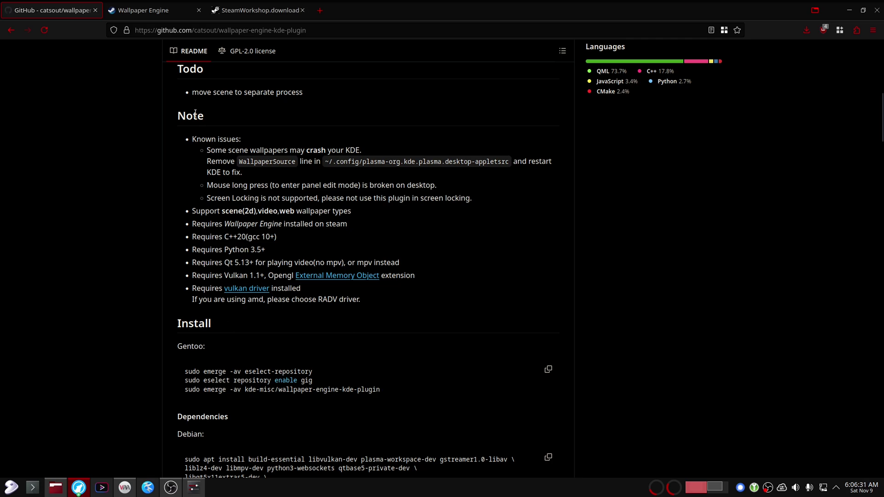
left_click(131, 13)
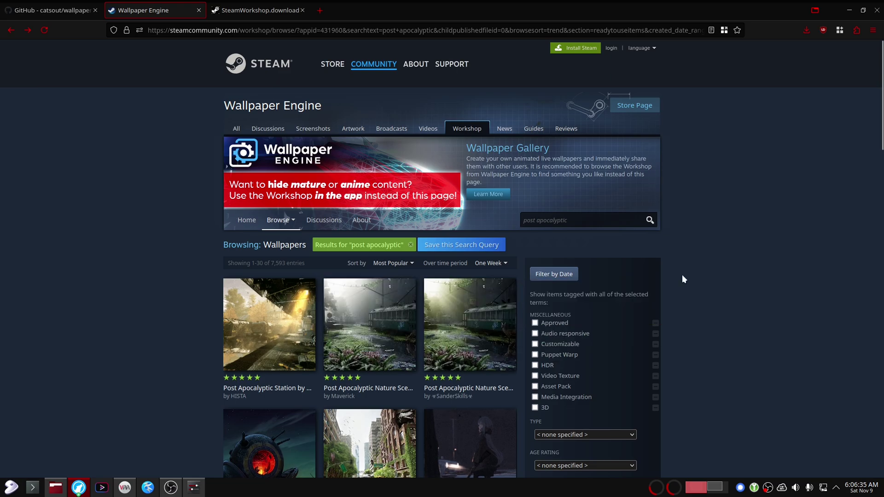
left_click(51, 10)
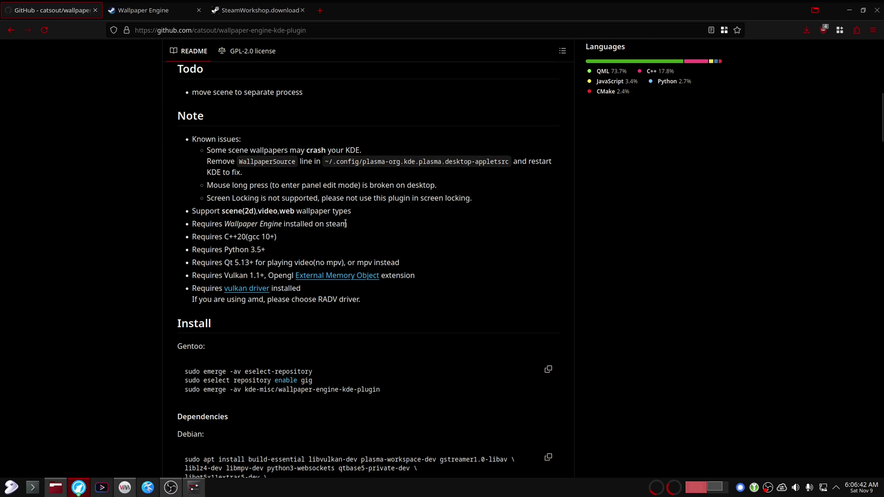
left_click_drag(355, 224, 192, 224)
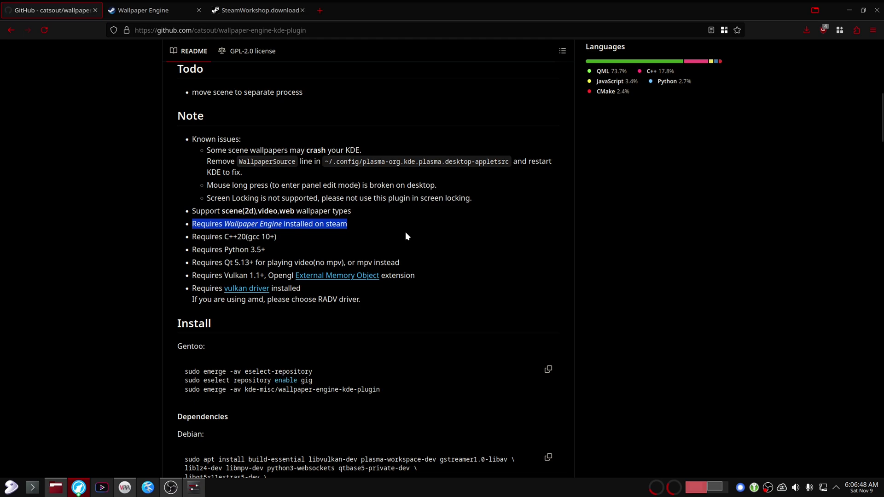
left_click(394, 222)
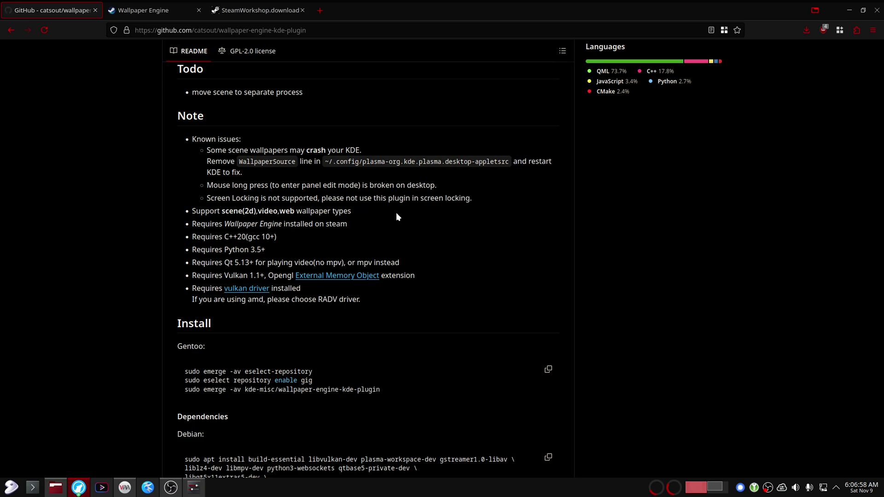
Step: Scroll through the Install and Gentoo, Debian, Fedora, Arch dependency commands, briefly selecting the Gentoo emerge lines
scroll(393, 215, "up", 5)
scroll(389, 213, "down", 3)
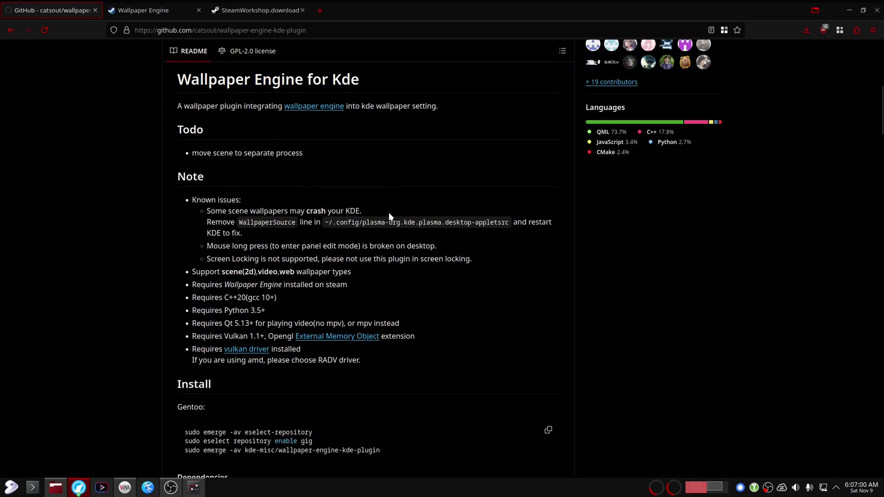
scroll(389, 214, "down", 2)
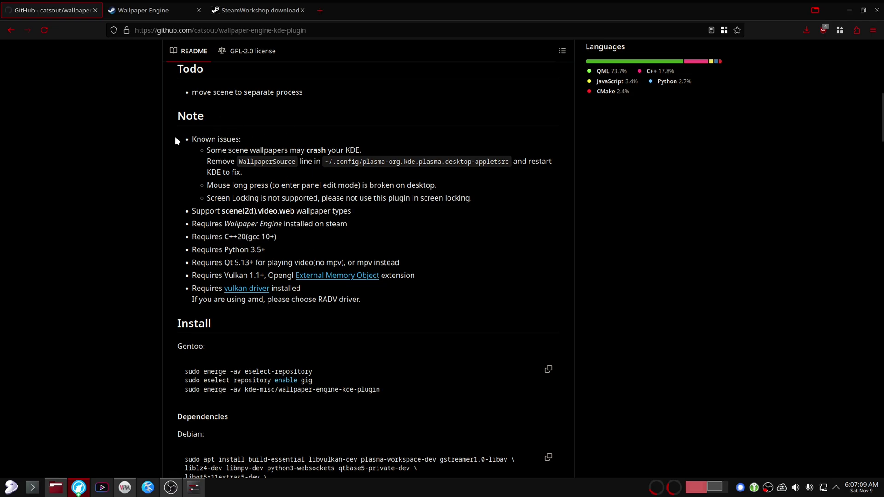
left_click(170, 115)
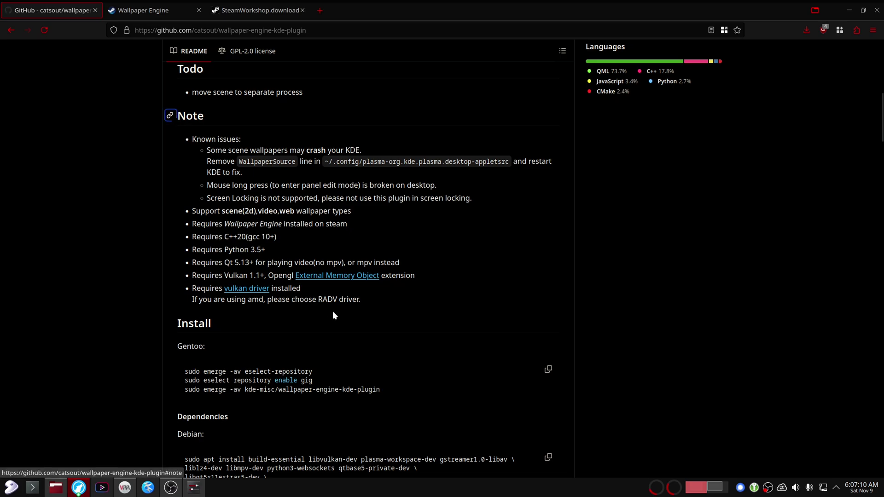
scroll(405, 311, "down", 5)
scroll(405, 299, "up", 5)
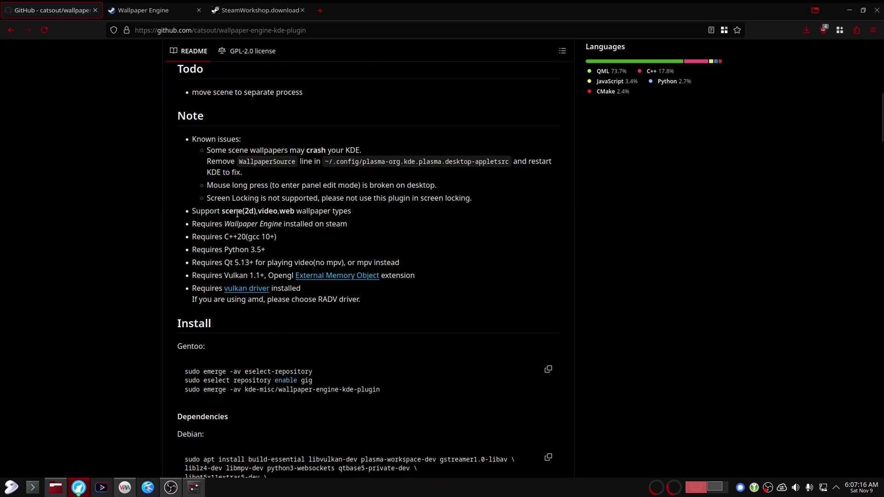
scroll(418, 241, "down", 4)
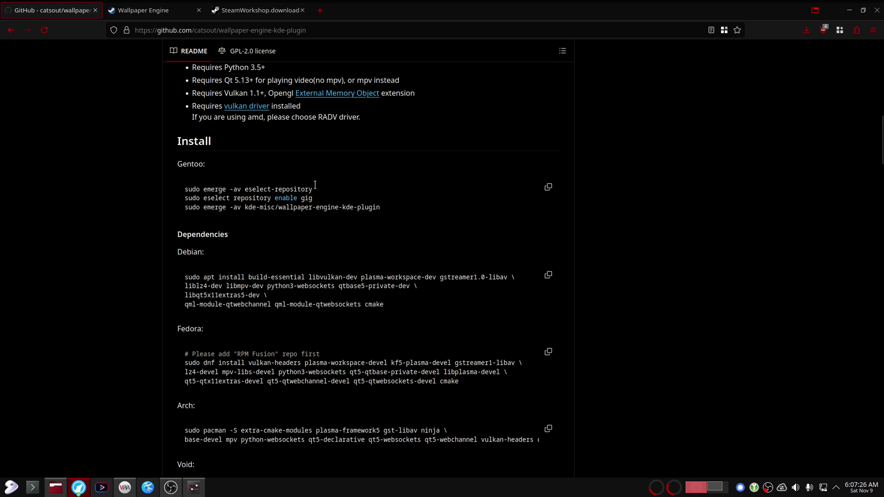
scroll(315, 184, "down", 5)
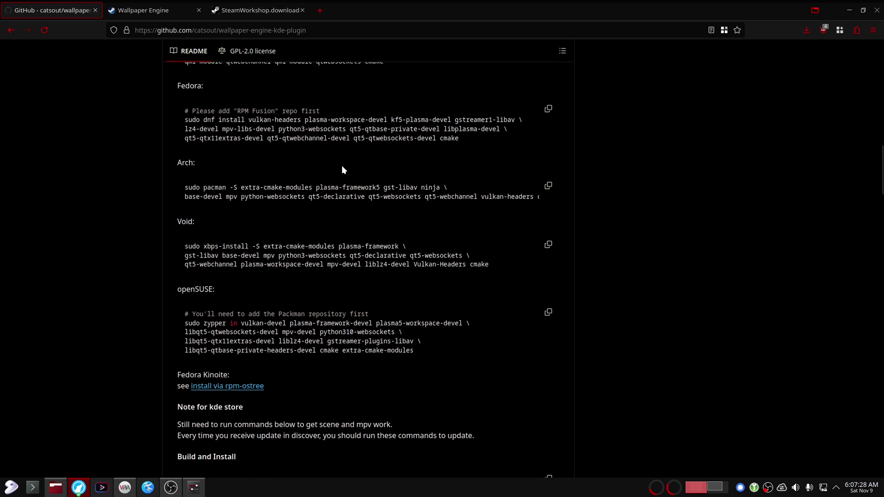
scroll(344, 170, "up", 8)
left_click_drag(387, 328, 176, 311)
left_click(429, 319)
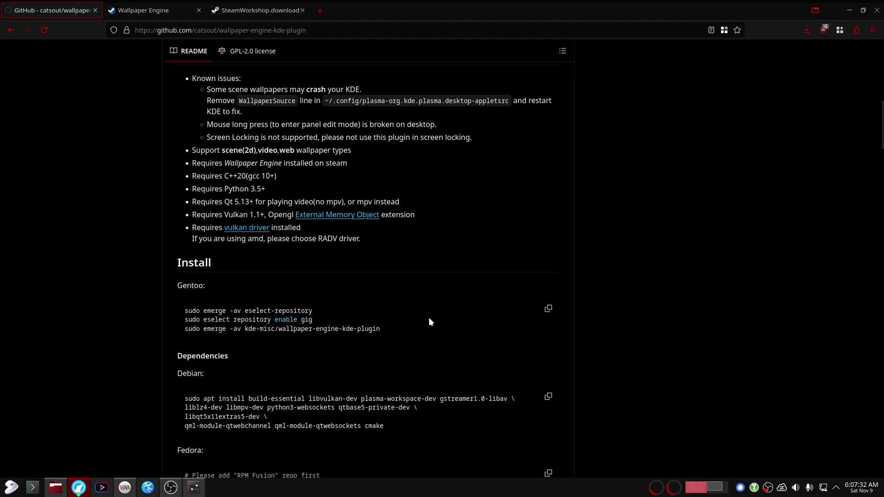
scroll(439, 313, "down", 1)
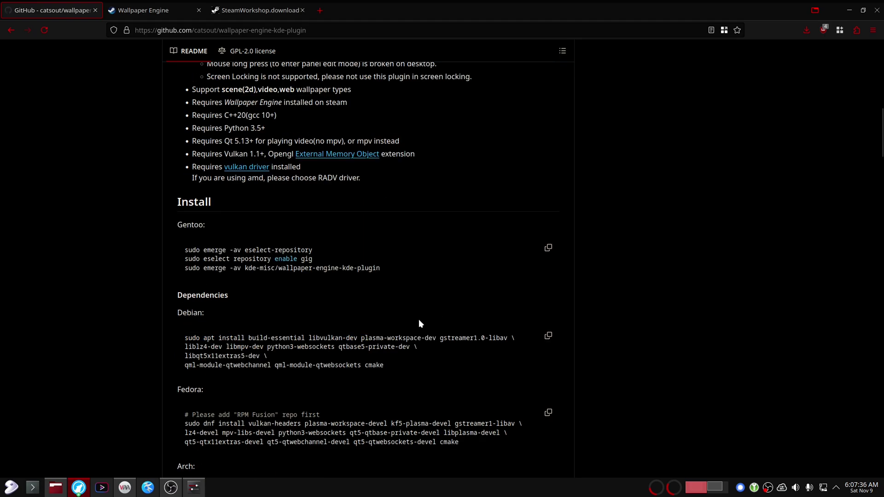
left_click(194, 488)
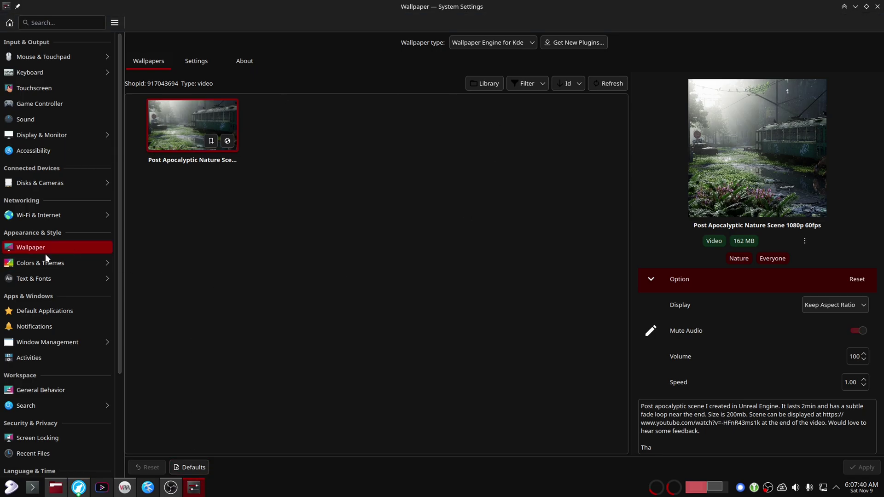
left_click(480, 40)
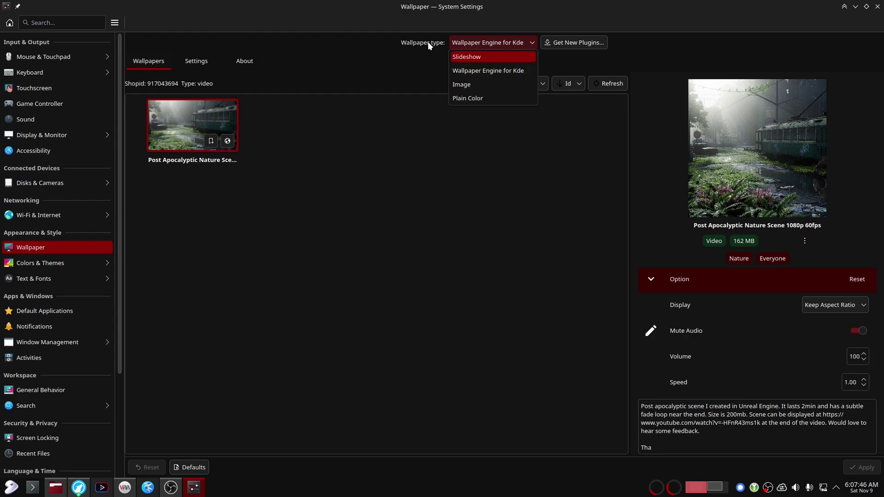
left_click(463, 72)
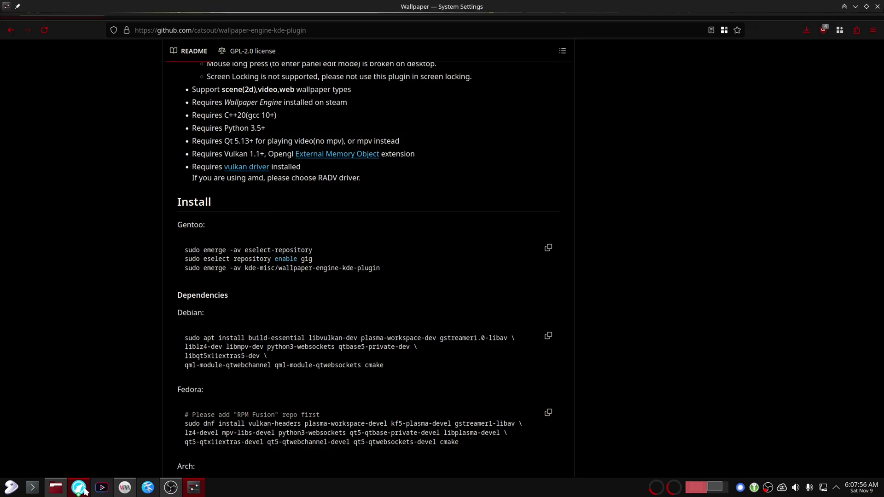
scroll(369, 249, "up", 5)
left_click_drag(207, 223, 298, 235)
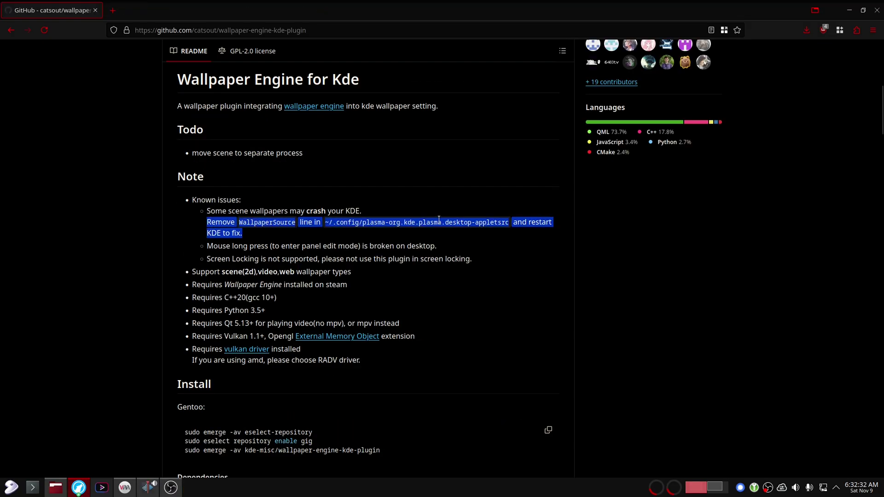
left_click(493, 233)
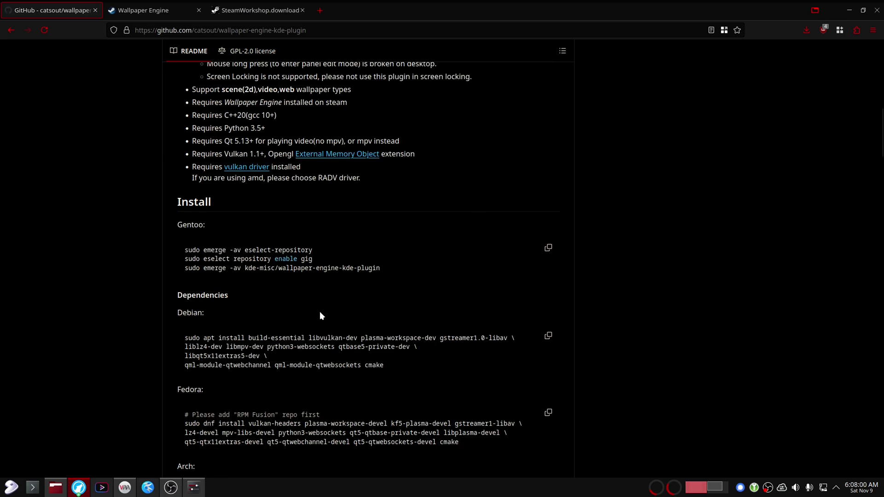
scroll(321, 315, "down", 1)
scroll(311, 327, "up", 6)
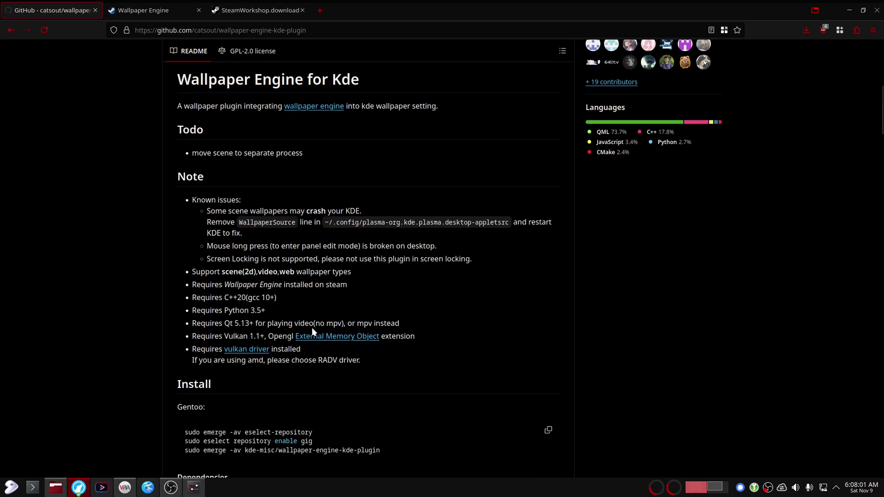
Step: Return to the Steam Workshop wallpaper search results, briefly checking the wallpaper settings window
left_click(147, 9)
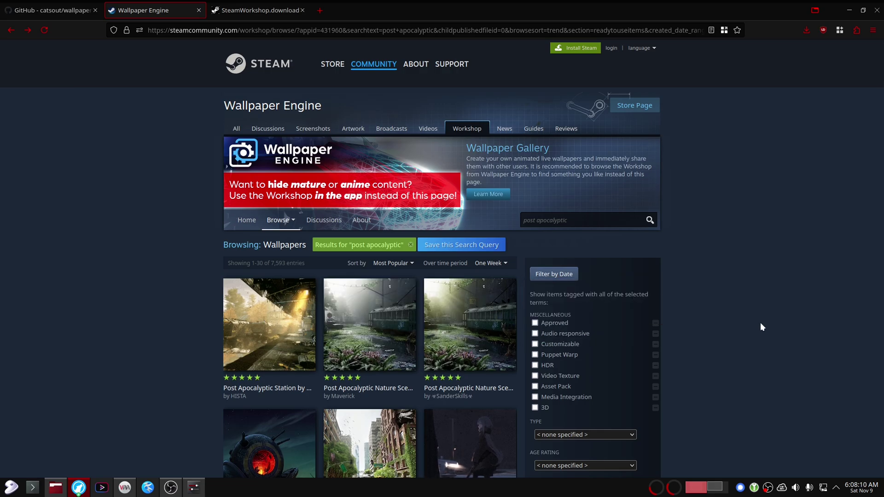
mouse_move(374, 307)
left_click(617, 225)
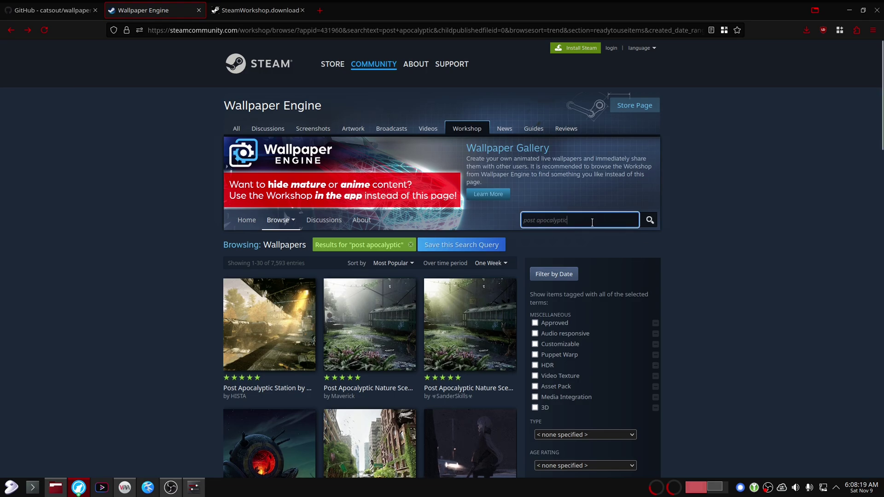
left_click(716, 332)
mouse_move(456, 339)
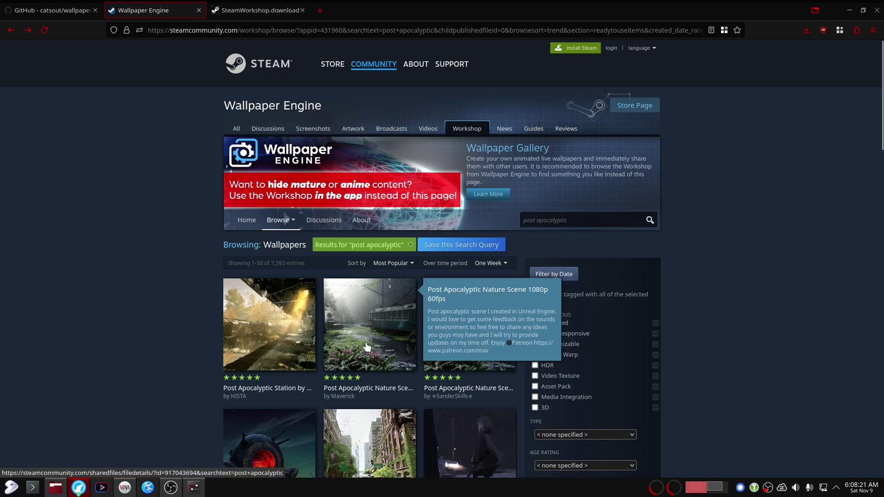
left_click(193, 487)
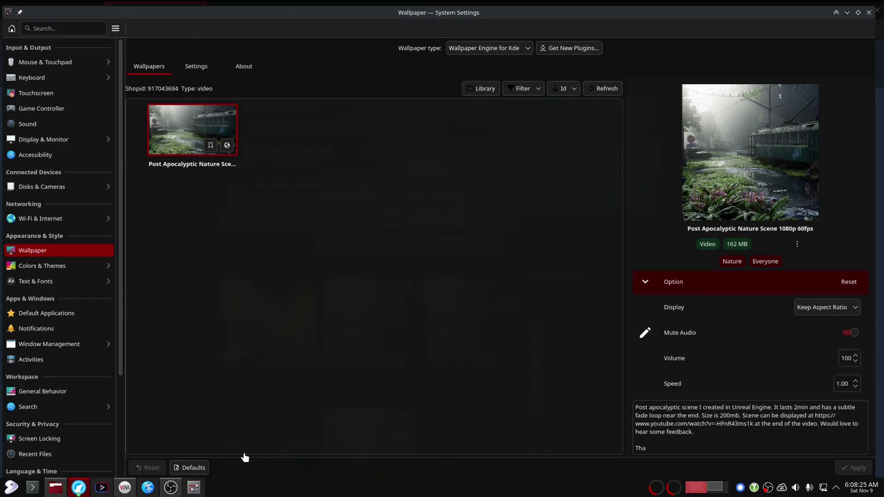
key("alt+Tab")
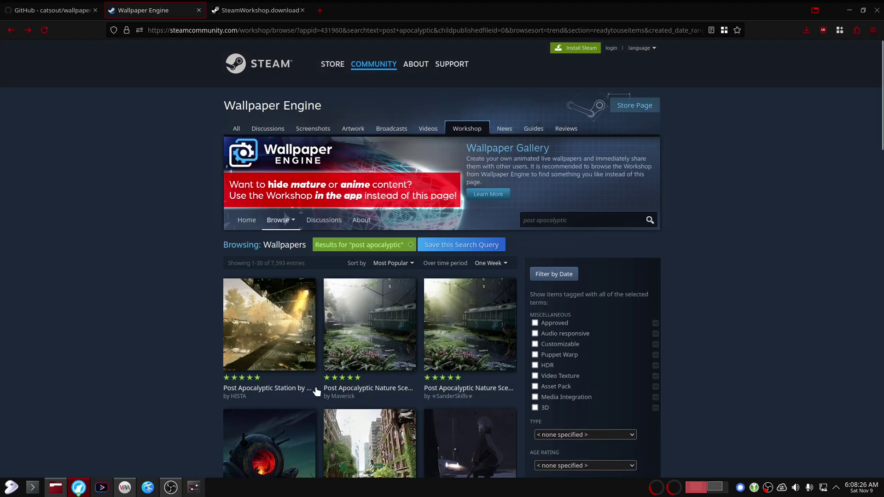
Step: Open the Post Apocalyptic Station page, select its item link, and go to steamworkshop.download
left_click(276, 327)
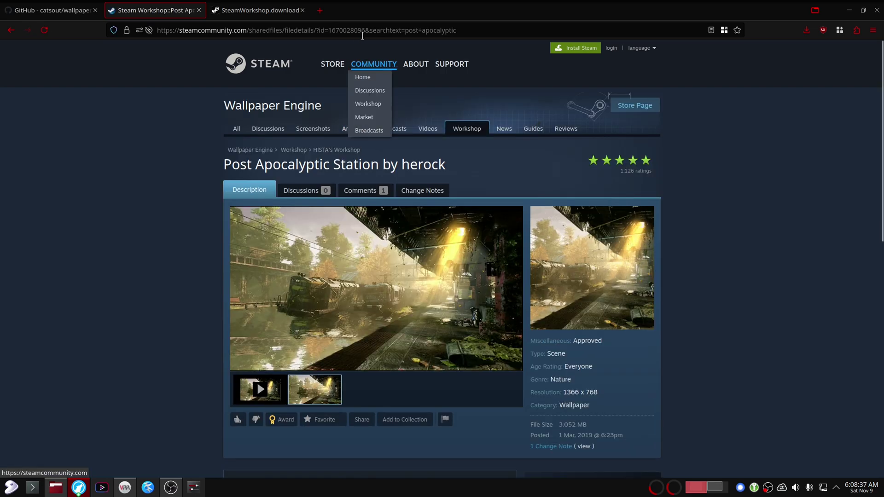
left_click(362, 34)
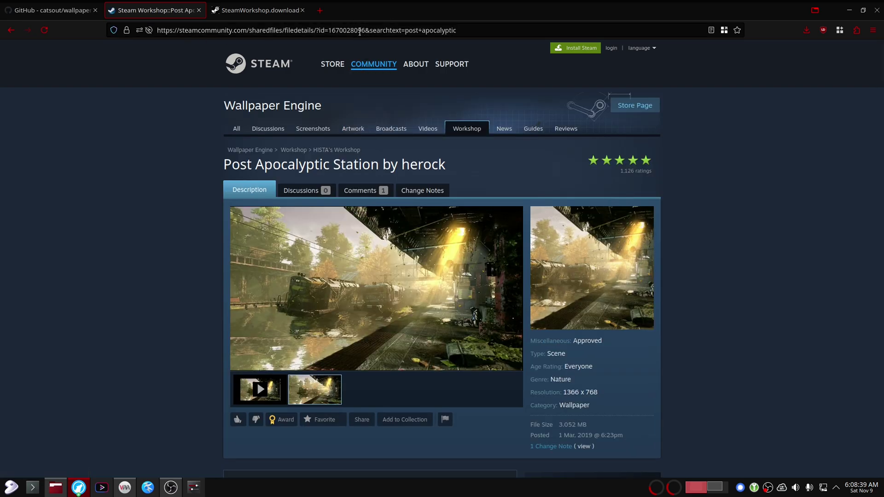
key("shift+End")
key("shift+Home")
key("ctrl+c")
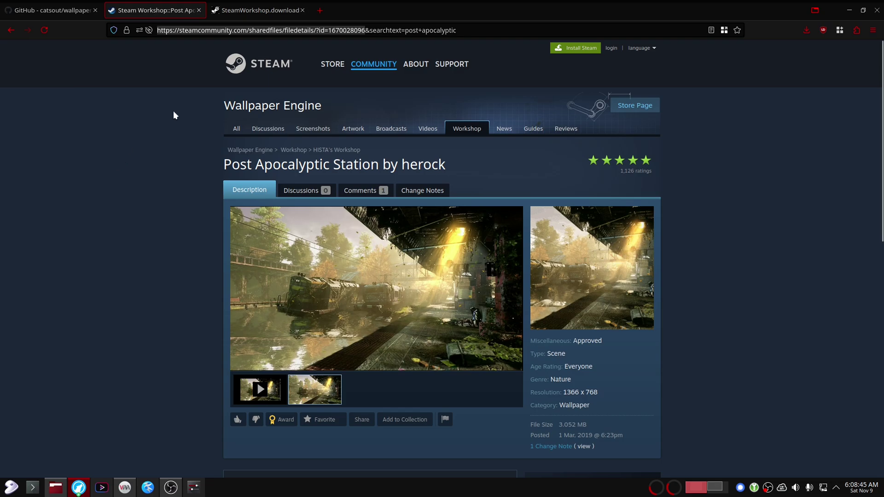
key("ctrl+Tab")
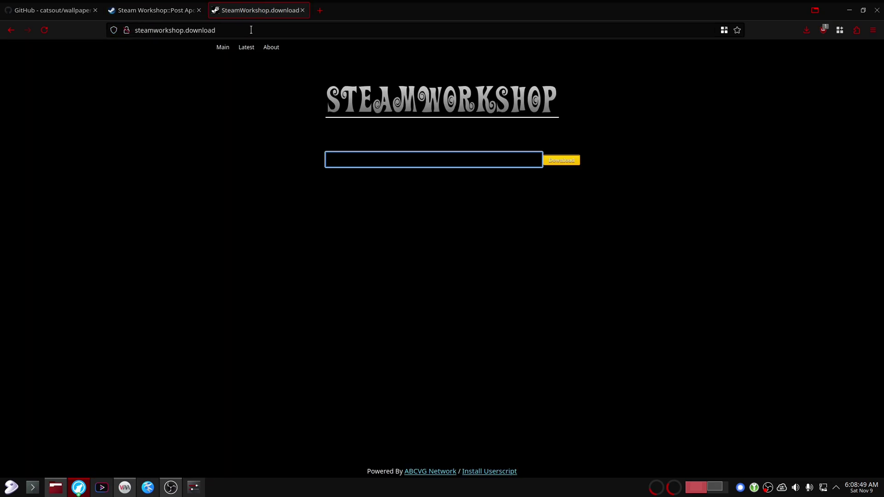
Step: Paste the Post Apocalyptic Station item link into steamworkshop.download's field and submit it
type("https://steamcommunity.com/sharedfiles/filedetails/?id=377856298")
left_click_drag(216, 30, 102, 30)
left_click(219, 87)
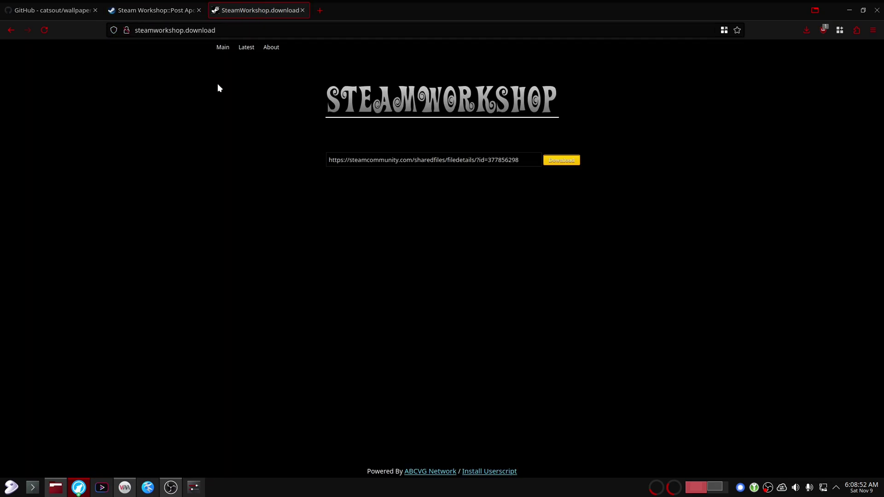
left_click(126, 30)
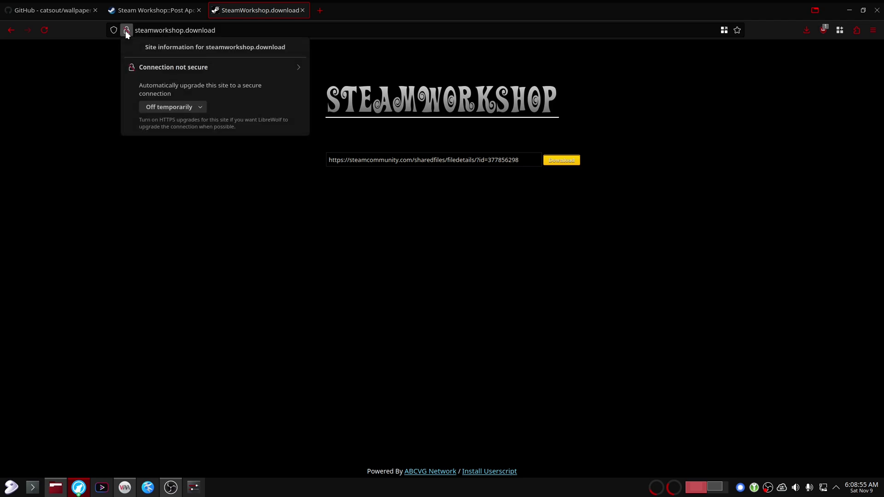
left_click(312, 229)
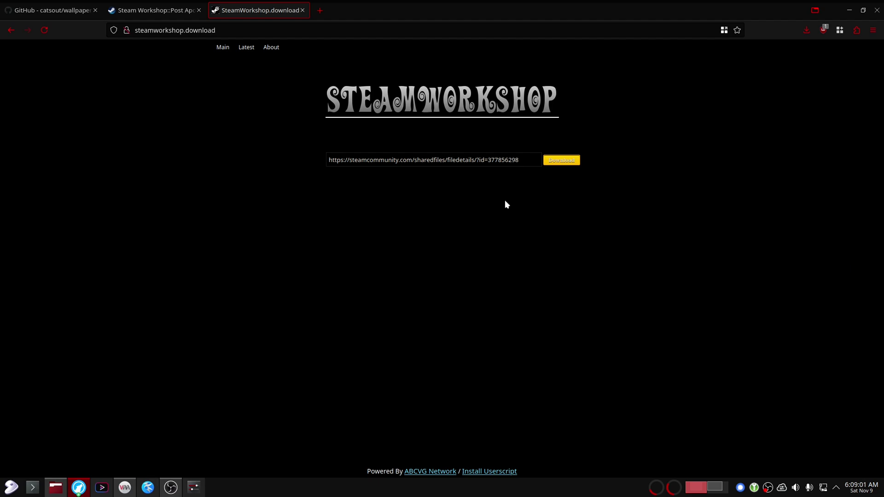
left_click(527, 164)
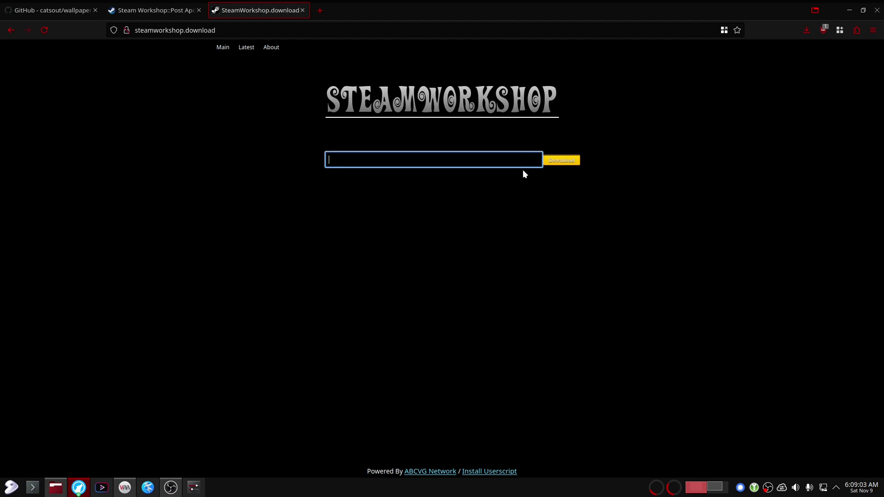
key("ctrl+v")
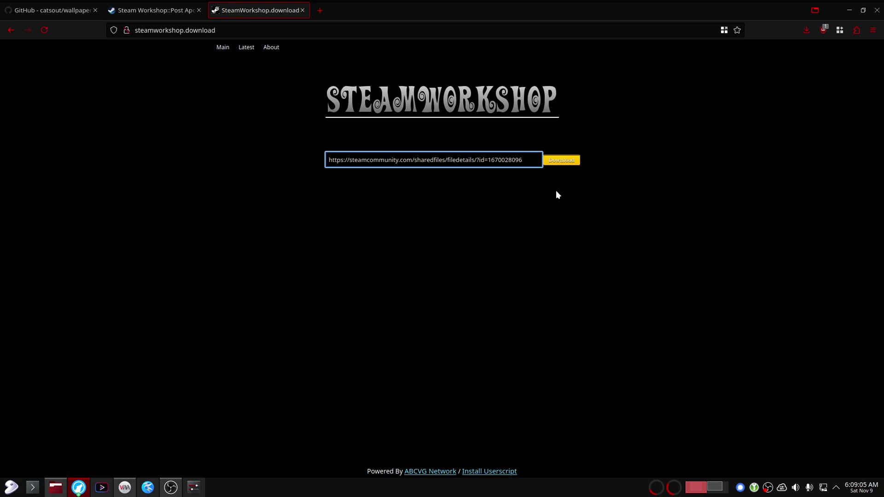
left_click(569, 163)
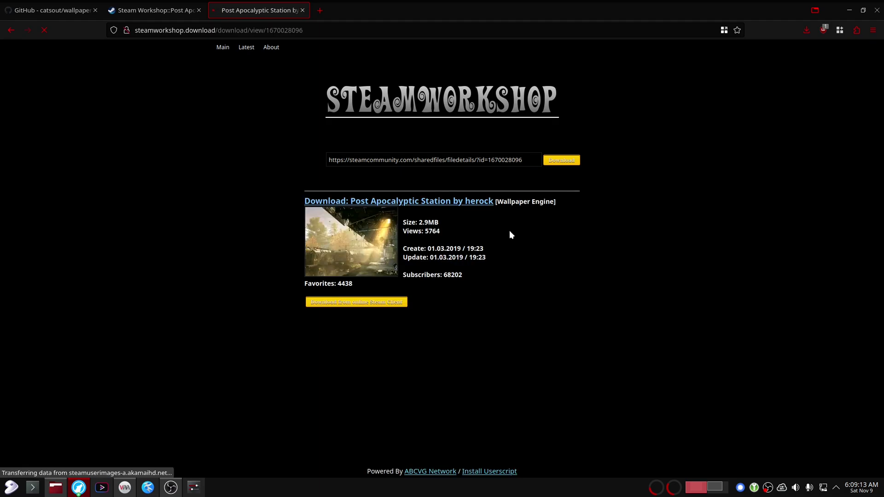
Step: Download 1670028096.zip via the online Steam Client over HTTP and show it in Pictures
left_click(364, 304)
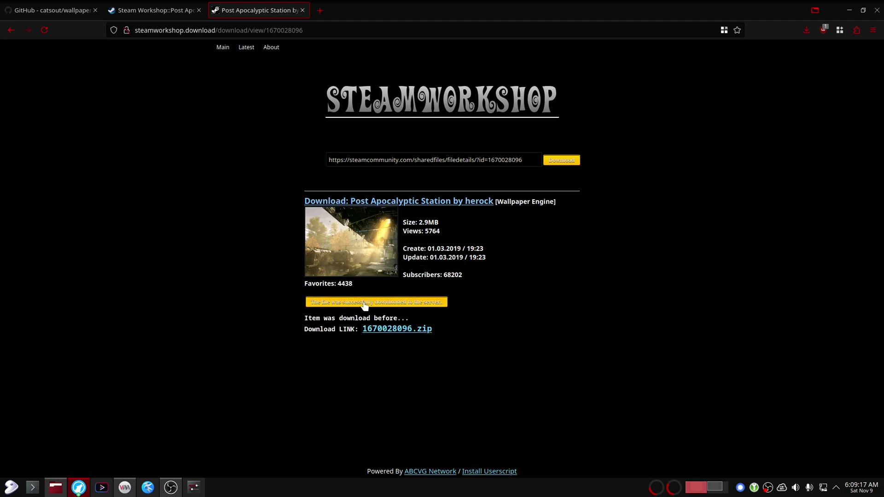
left_click(408, 332)
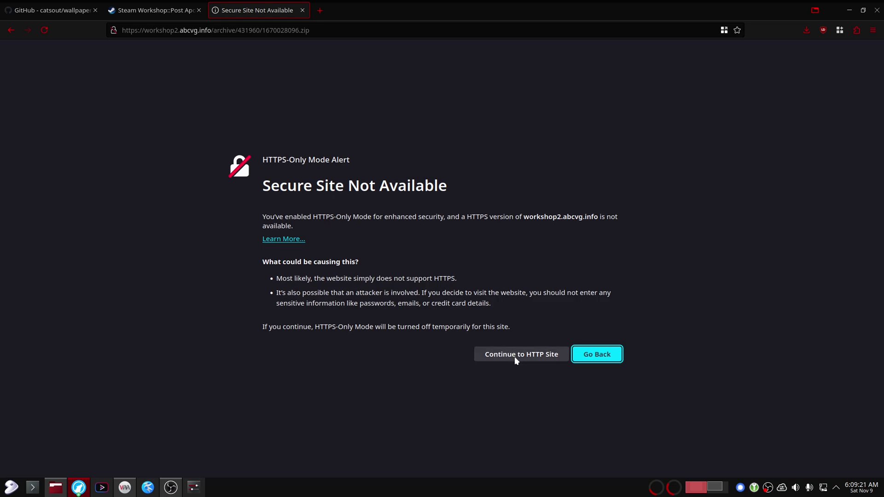
left_click(515, 356)
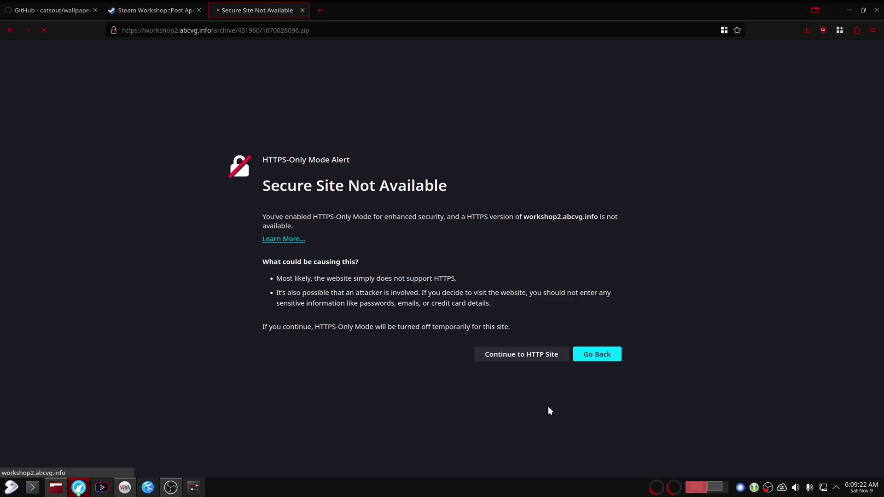
left_click(806, 30)
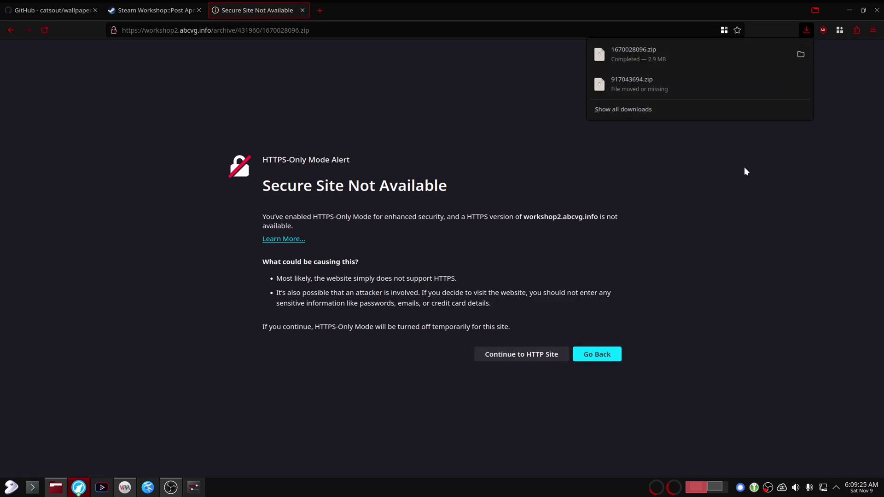
left_click(750, 192)
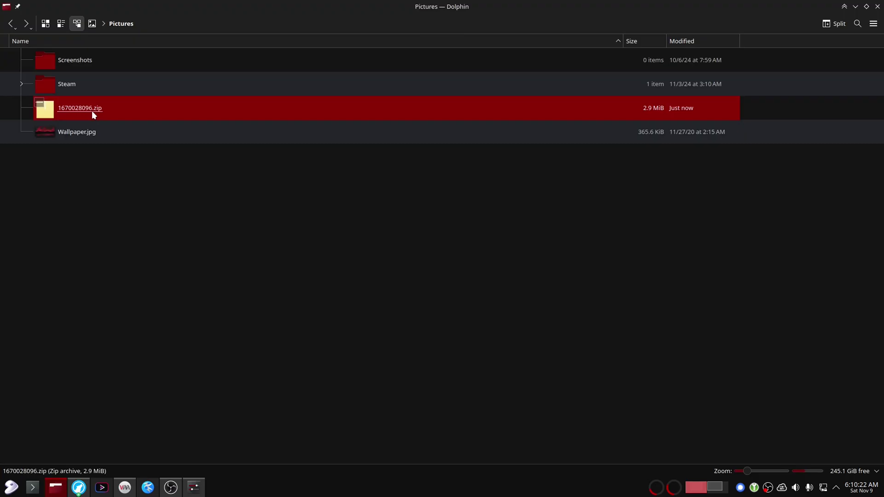
right_click(92, 111)
mouse_move(153, 249)
left_click(250, 251)
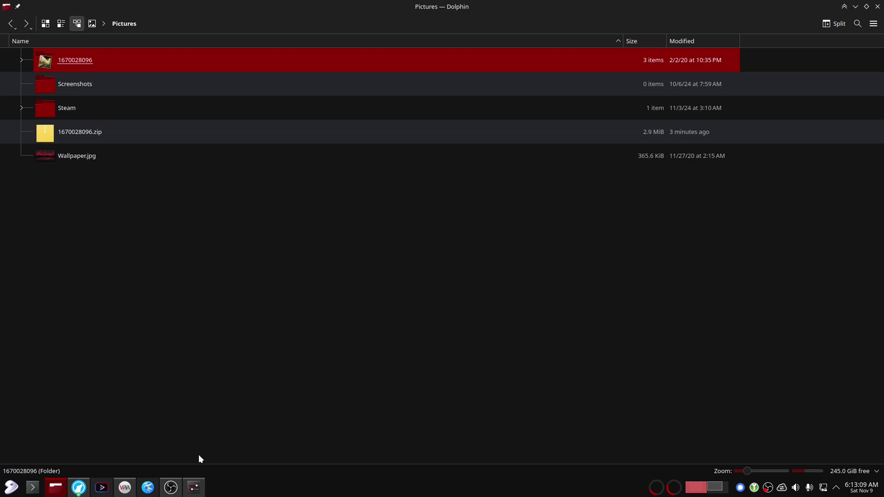
left_click(194, 488)
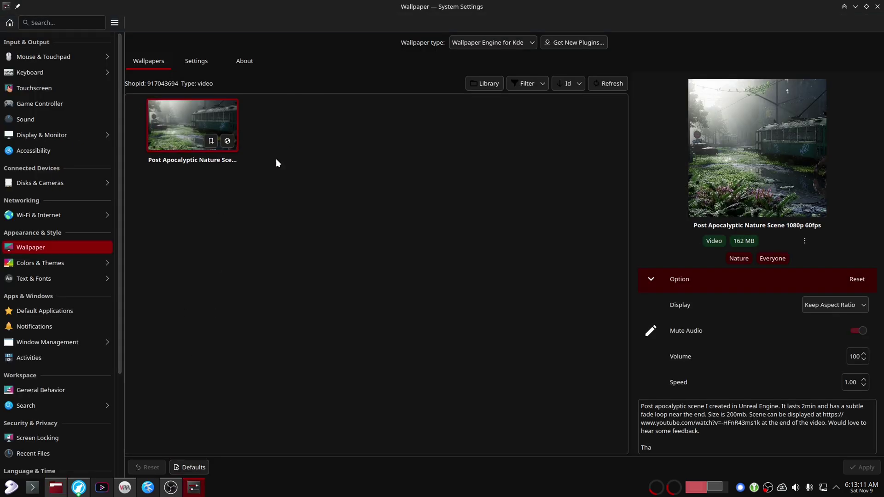
Step: Switch to LibreWolf and highlight the README's 'Requires Wallpaper Engine installed on steam' line
left_click(79, 488)
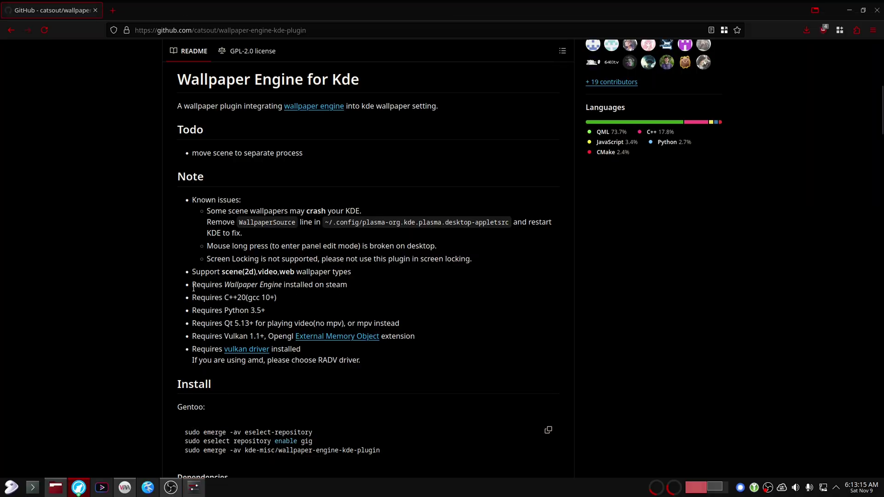
left_click_drag(192, 285, 330, 285)
left_click(360, 289)
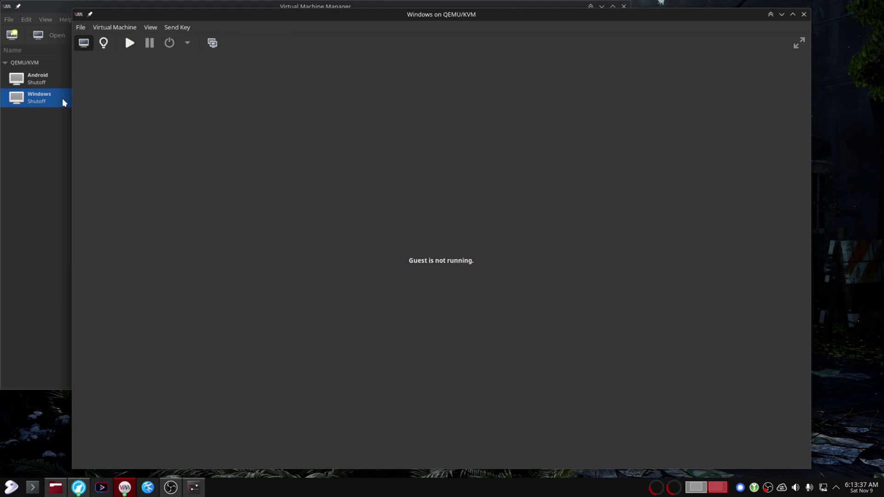
Step: Run the Windows virtual machine from the Virtual Machine Manager toolbar
left_click(129, 43)
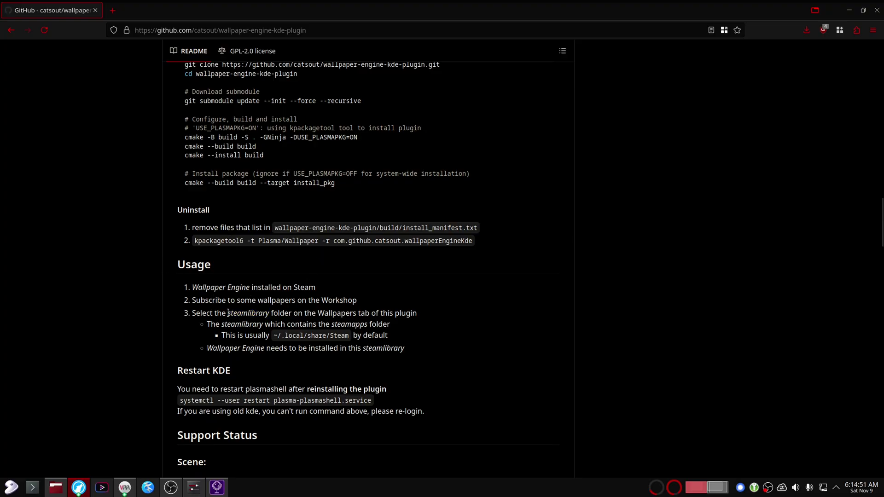
Step: Highlight 'steamlibrary' in README Usage step 3, glancing briefly at the wallpaper settings page
left_click_drag(227, 313, 272, 314)
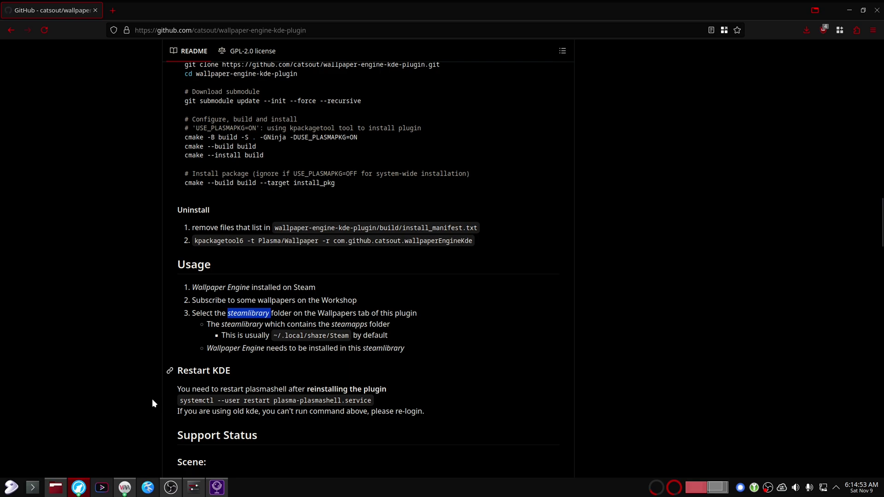
left_click(194, 488)
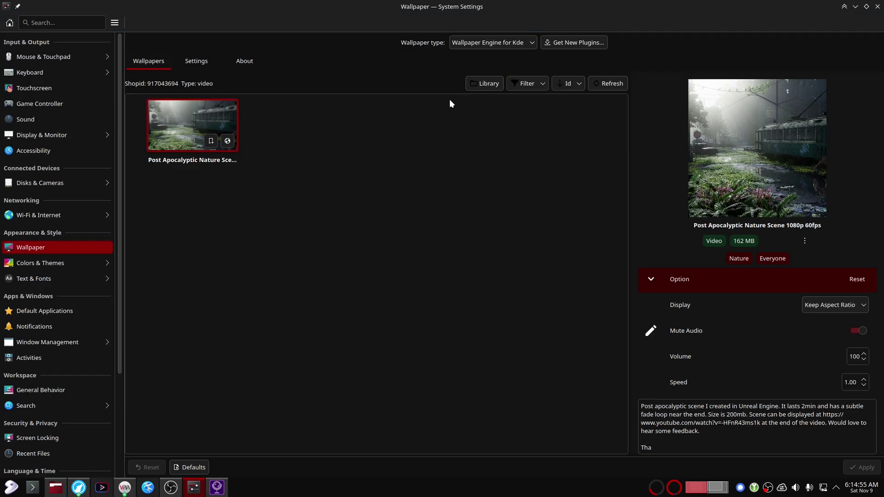
left_click(79, 487)
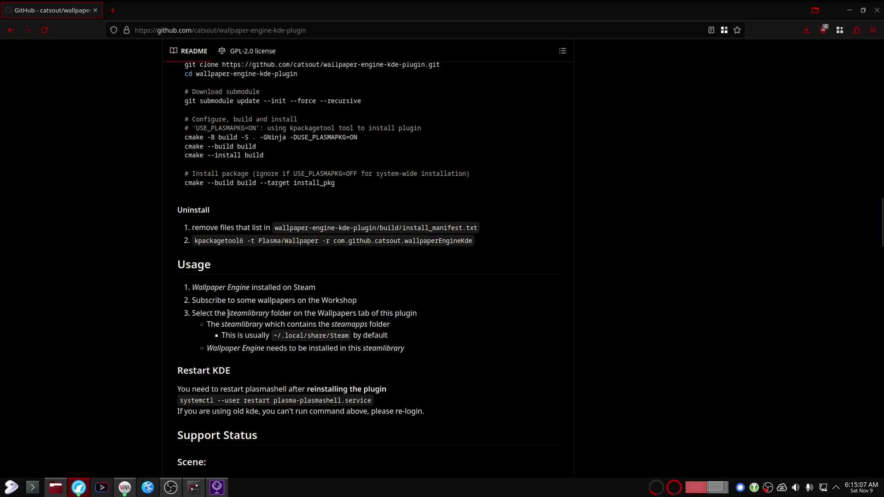
left_click_drag(228, 314, 270, 312)
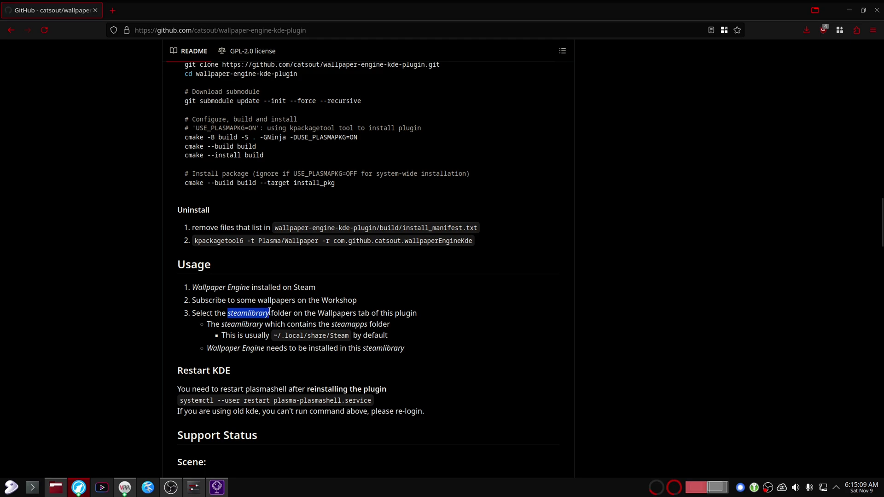
left_click(457, 319)
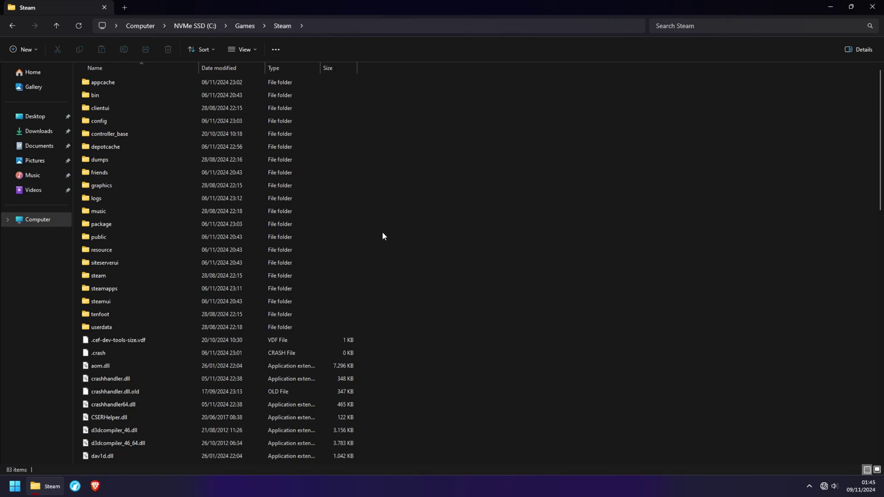
Step: Navigate File Explorer into C:\Games\Steam\steamapps\workshop\content
double_click(134, 288)
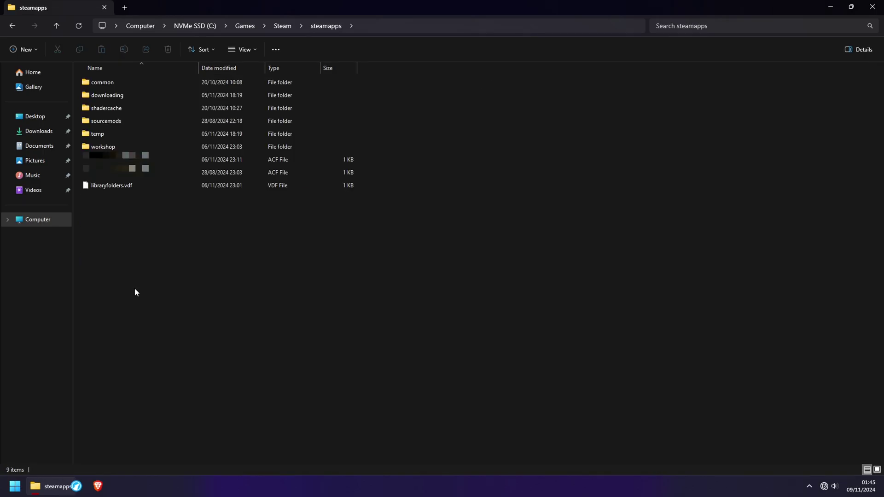
double_click(124, 148)
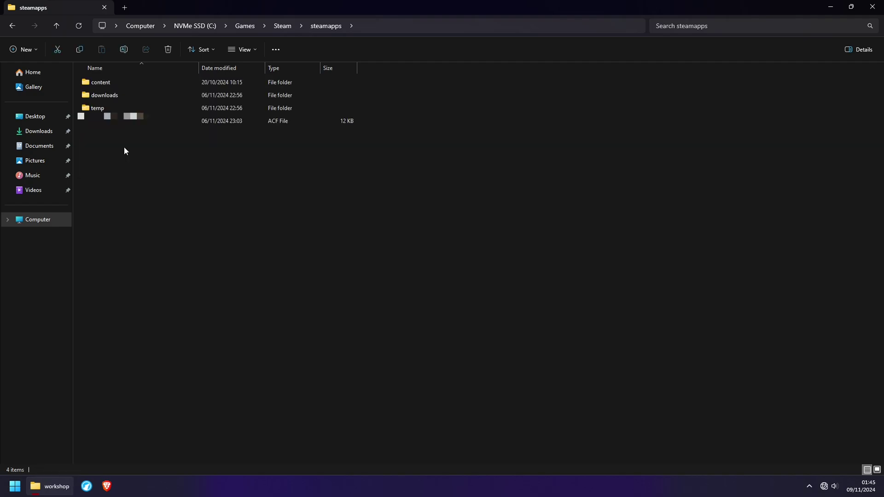
left_click(126, 84)
double_click(126, 83)
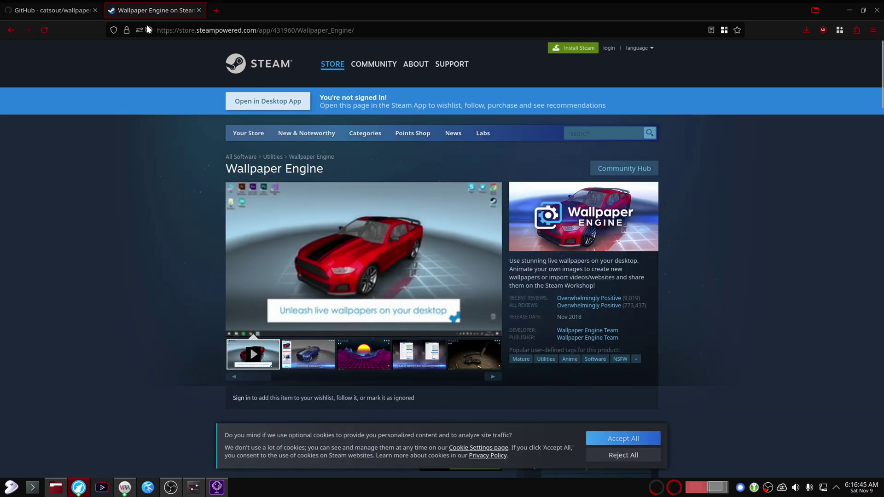
Step: Highlight the app ID 431960 in the Wallpaper Engine store page's web address
left_click(380, 29)
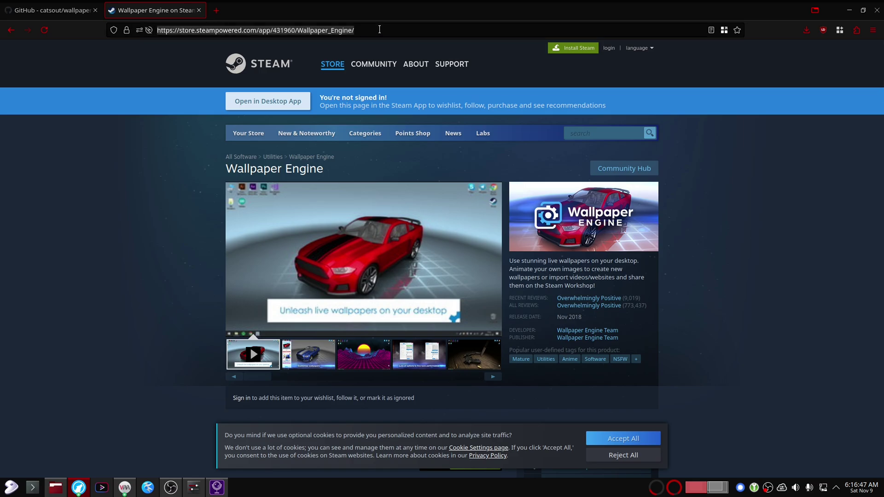
left_click(380, 29)
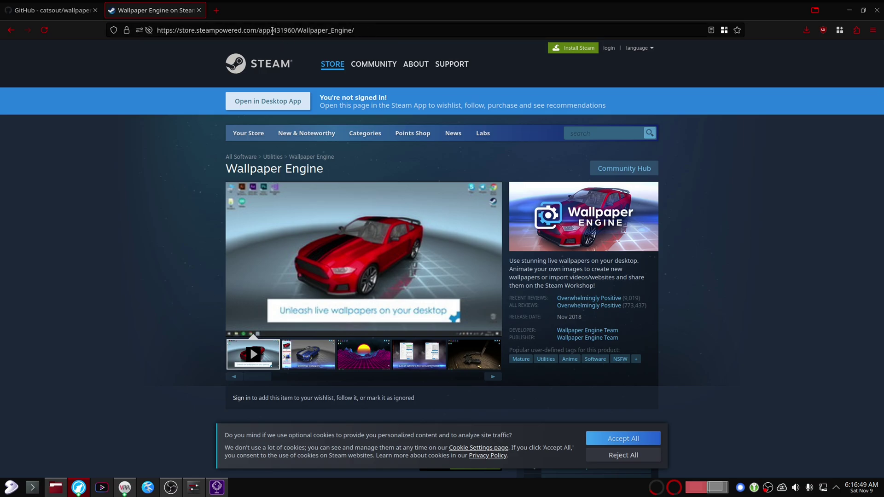
left_click_drag(273, 31, 295, 30)
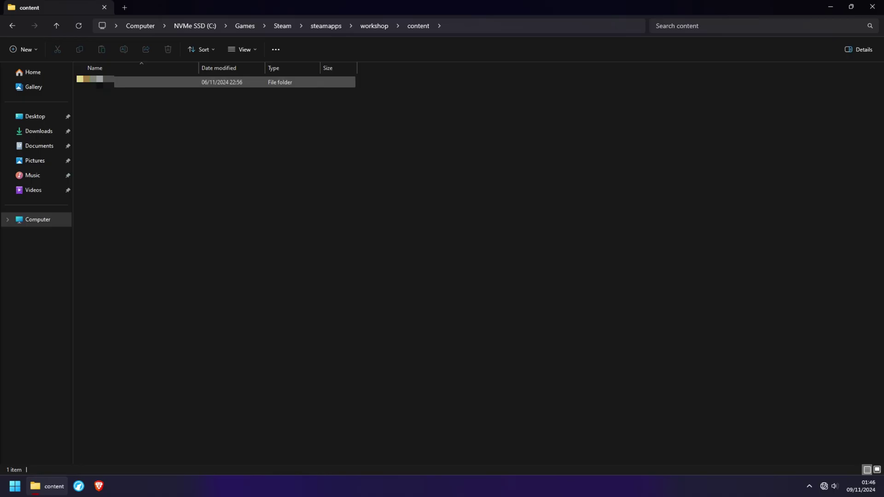
Step: Open the 477160 workshop folder in Dolphin and look over its item folders
double_click(124, 82)
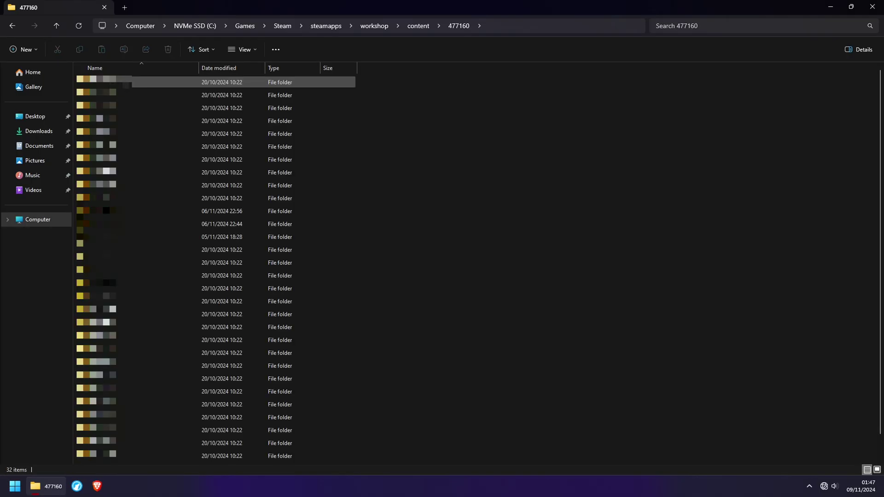
left_click_drag(374, 372, 465, 142)
left_click(465, 142)
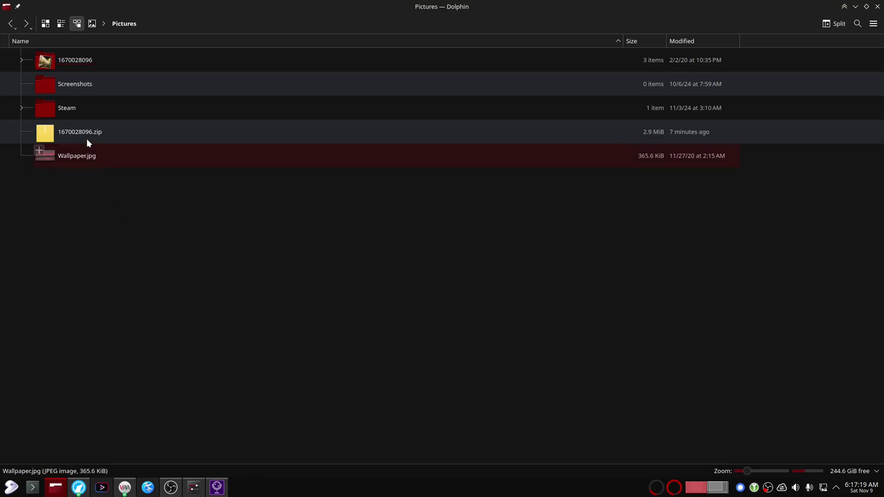
Step: Drill down from Pictures through Steam, steamapps, workshop and content into the 431960 folder
left_click(59, 111)
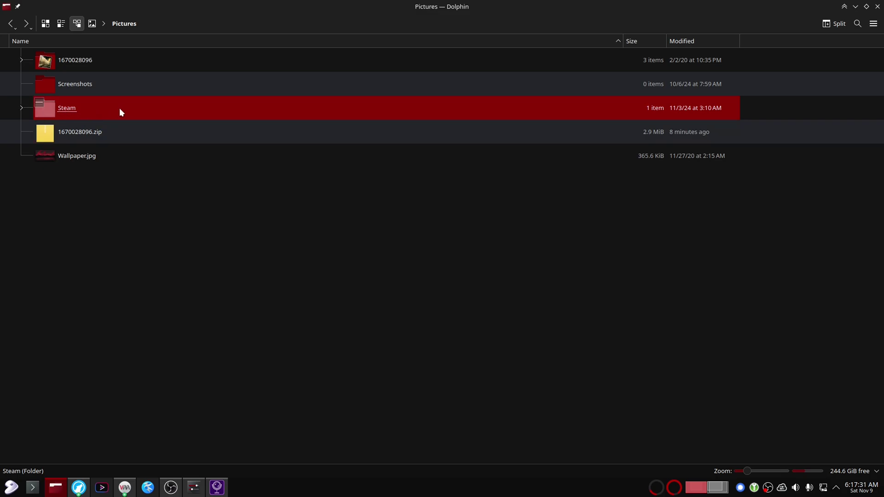
left_click(77, 109)
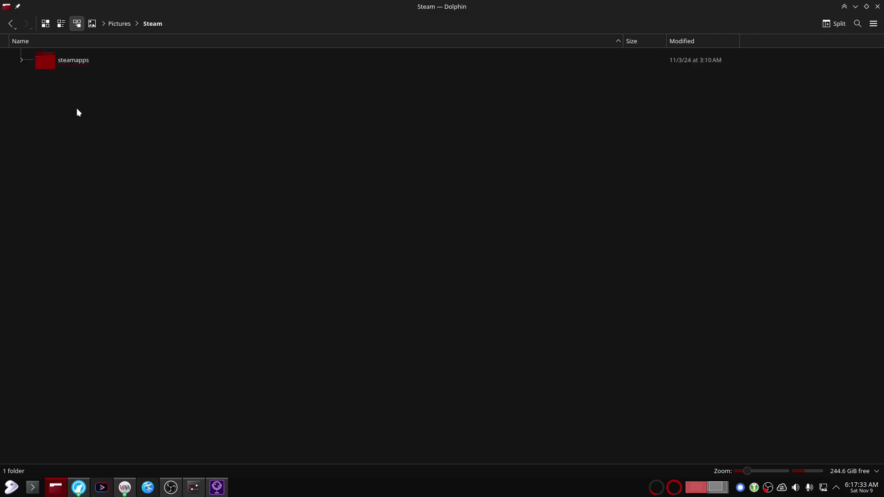
left_click(106, 64)
left_click(106, 67)
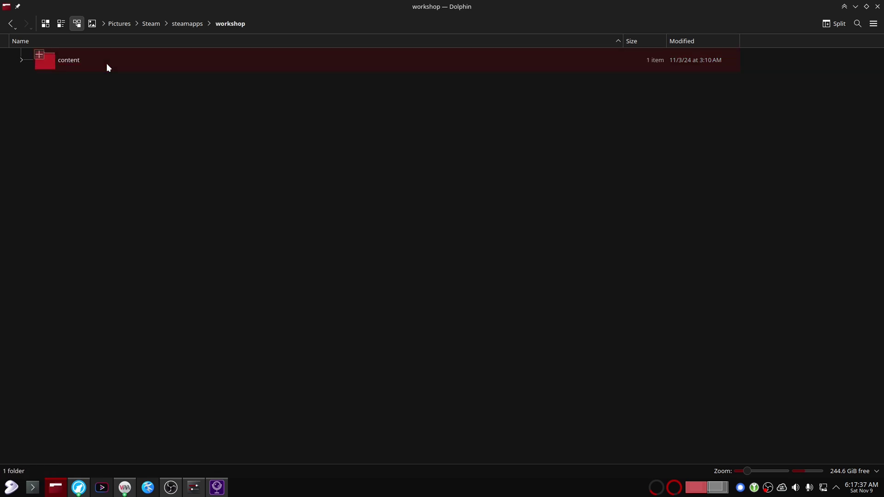
left_click(133, 60)
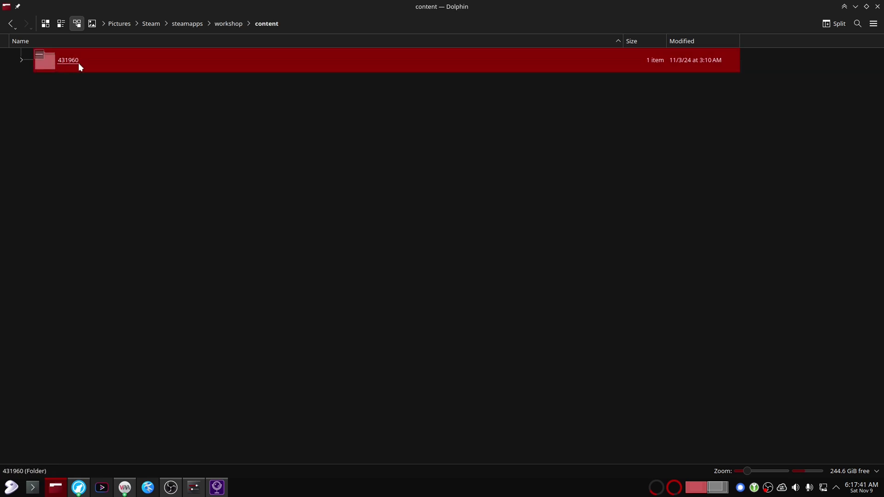
left_click(81, 63)
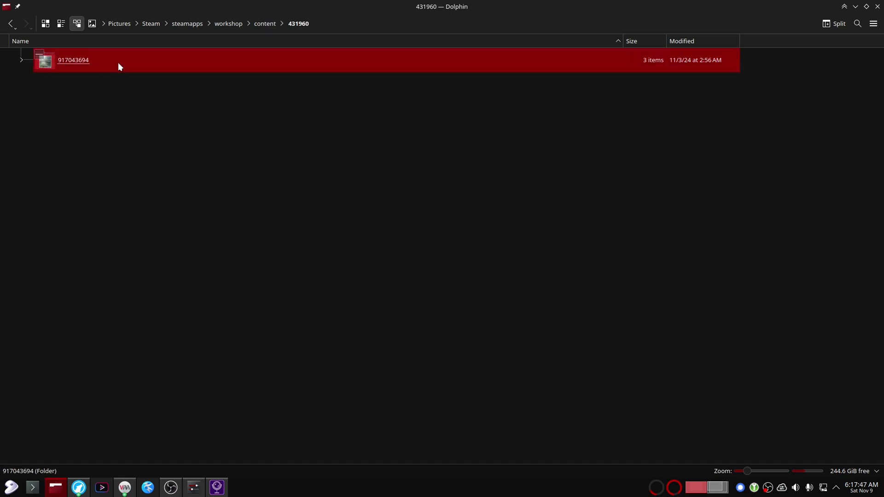
left_click(118, 24)
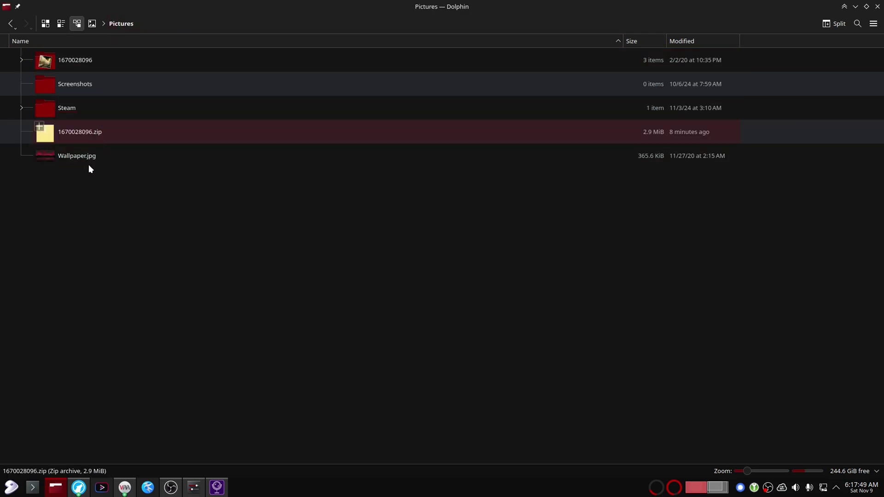
left_click(83, 59)
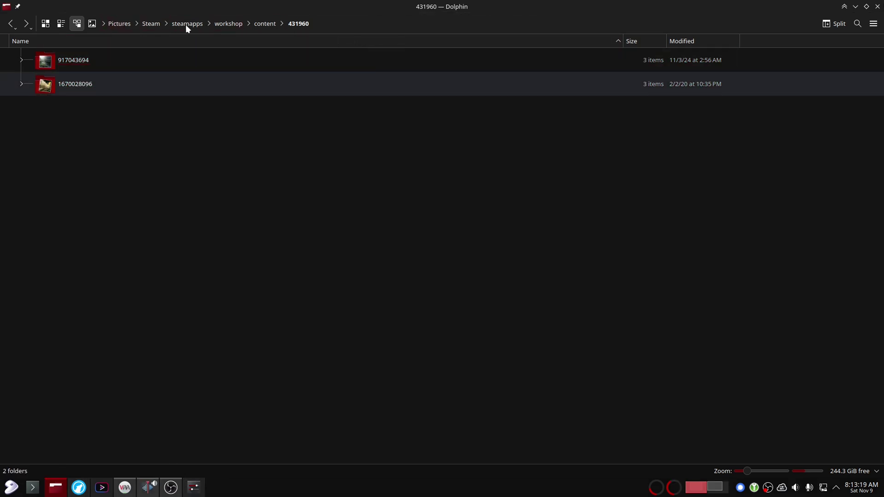
left_click(152, 24)
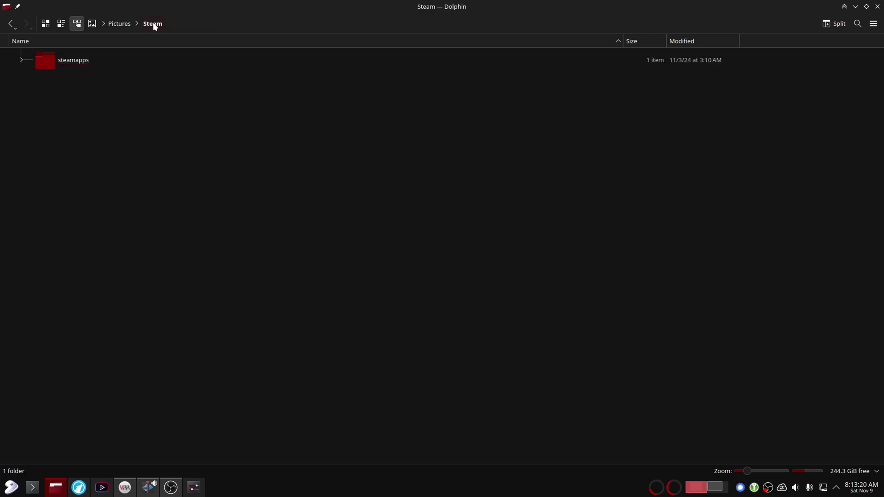
left_click(129, 24)
left_click(60, 87)
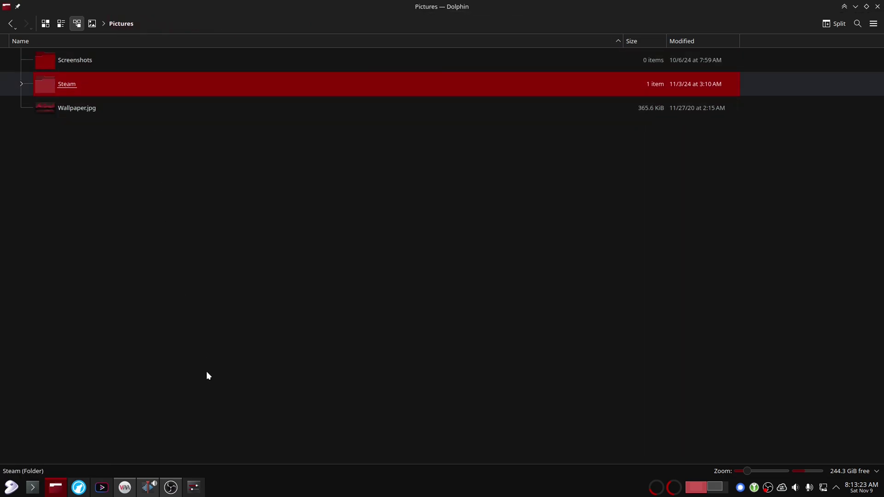
left_click(194, 487)
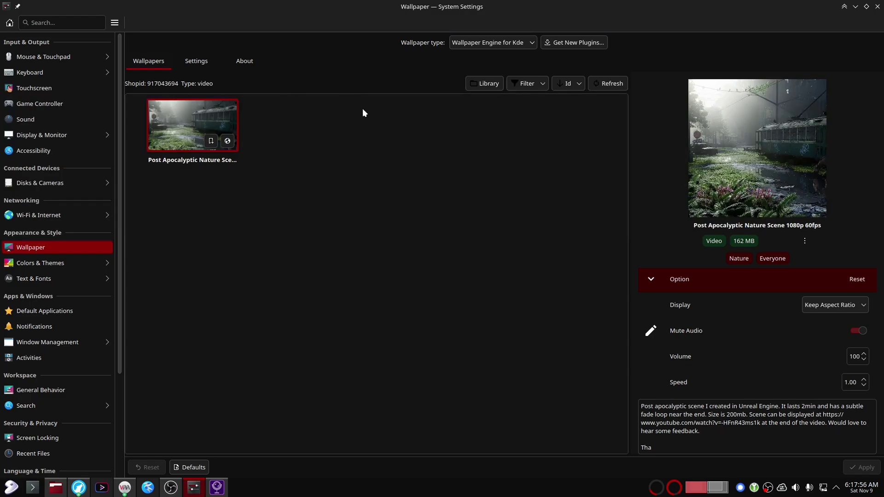
Step: Refresh the wallpaper list, apply Post Apocalyptic Station, then apply Post Apocalyptic Nature Scene
left_click(608, 84)
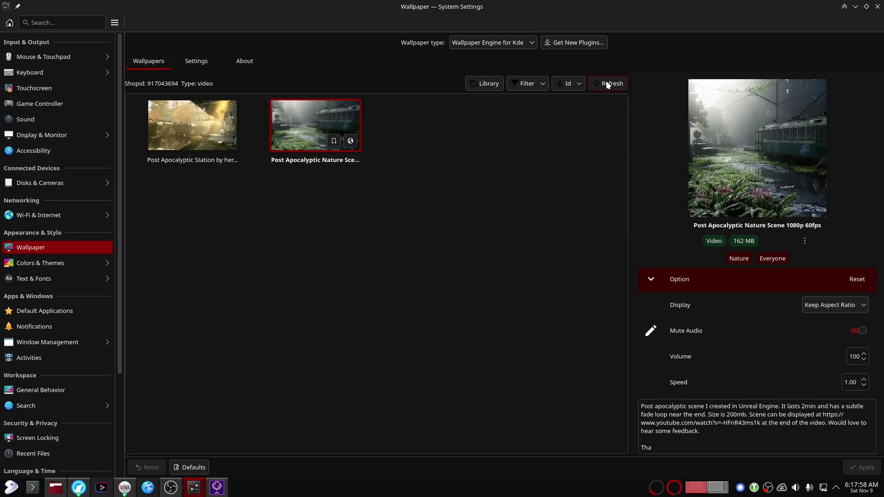
left_click(198, 138)
left_click(865, 468)
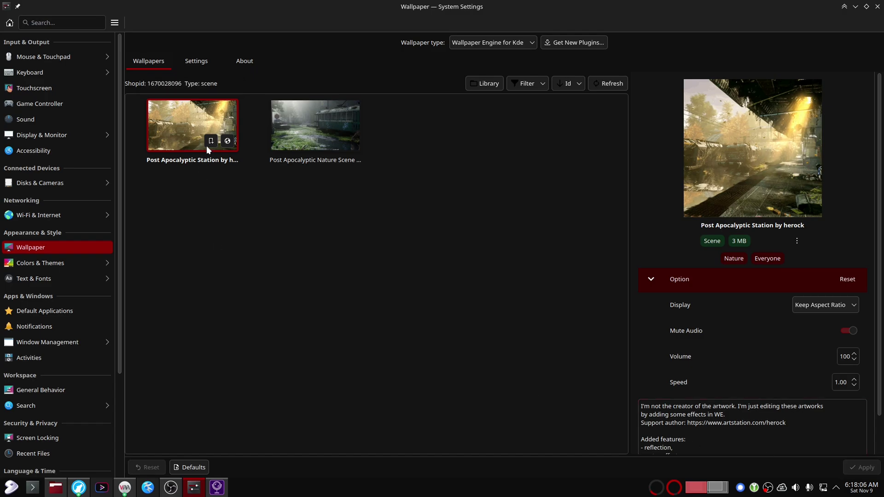
left_click(317, 133)
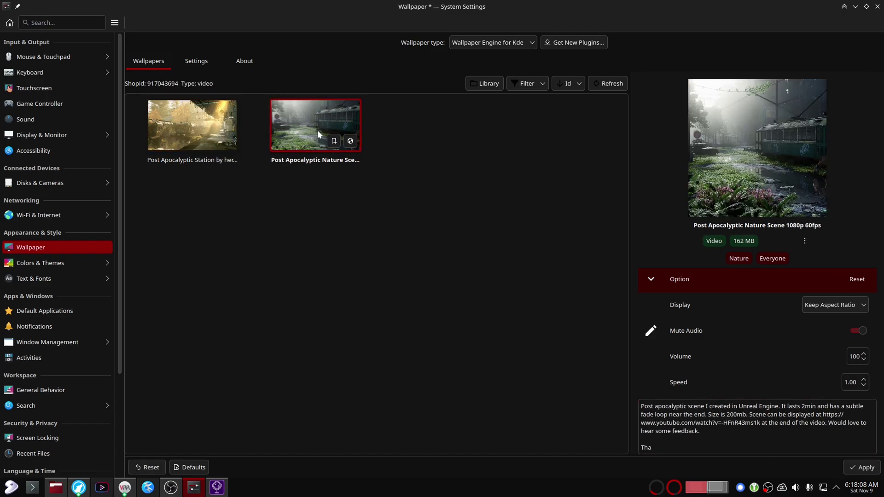
left_click(861, 468)
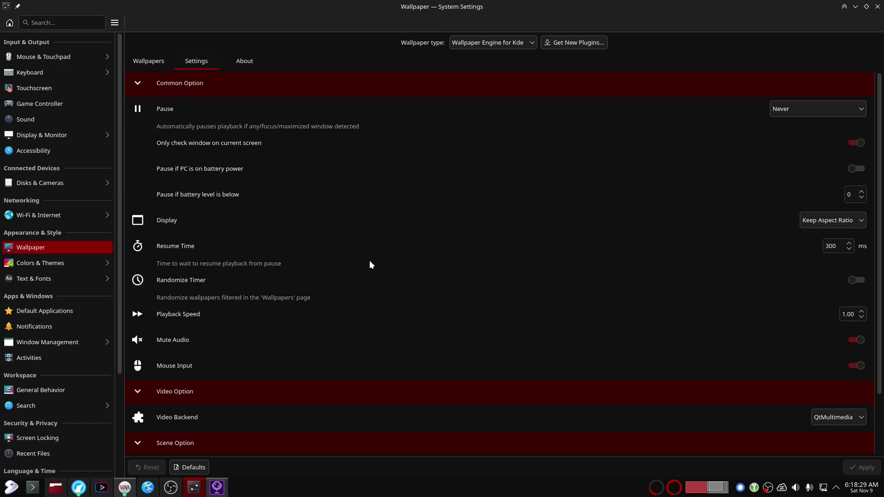
Step: Check the available video backends and keep QtMultimedia selected
scroll(422, 308, "down", 3)
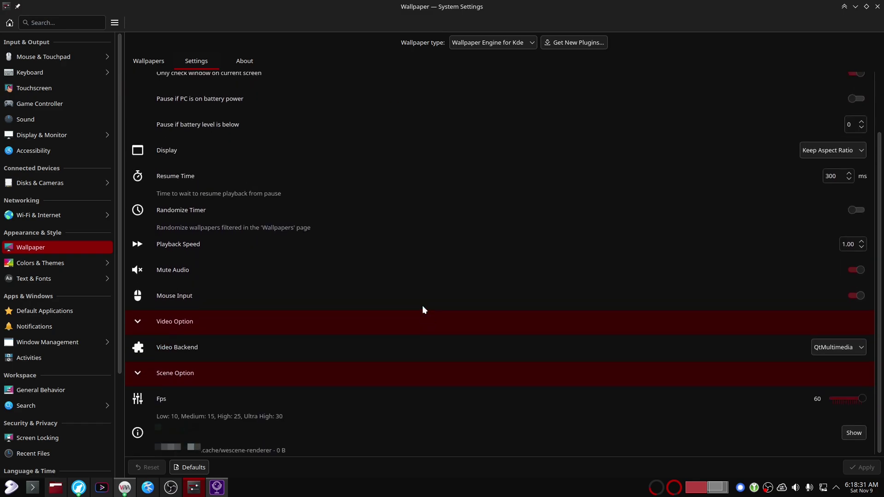
left_click(843, 350)
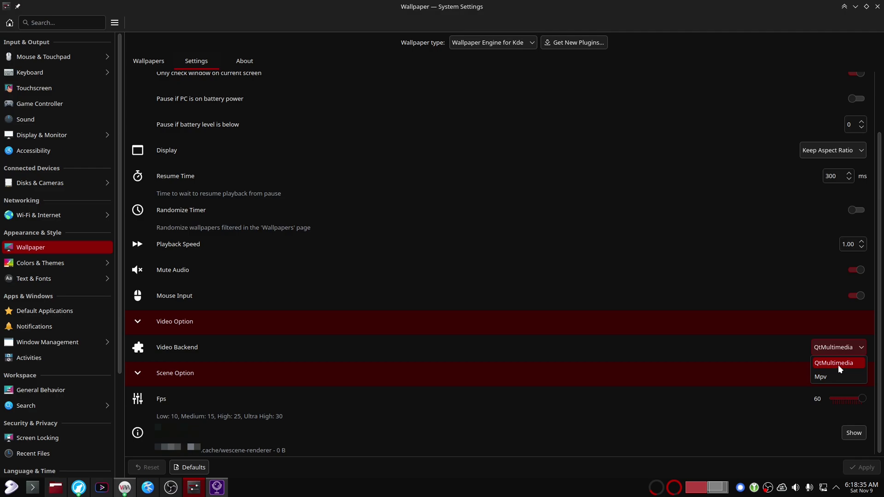
left_click(838, 364)
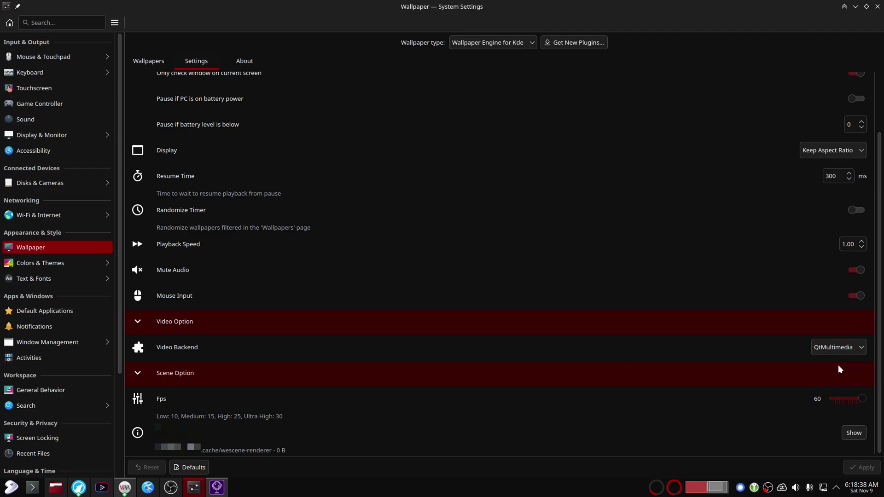
Step: Minimize System Settings to reveal the animated tram-scene wallpaper on the desktop
left_click(856, 6)
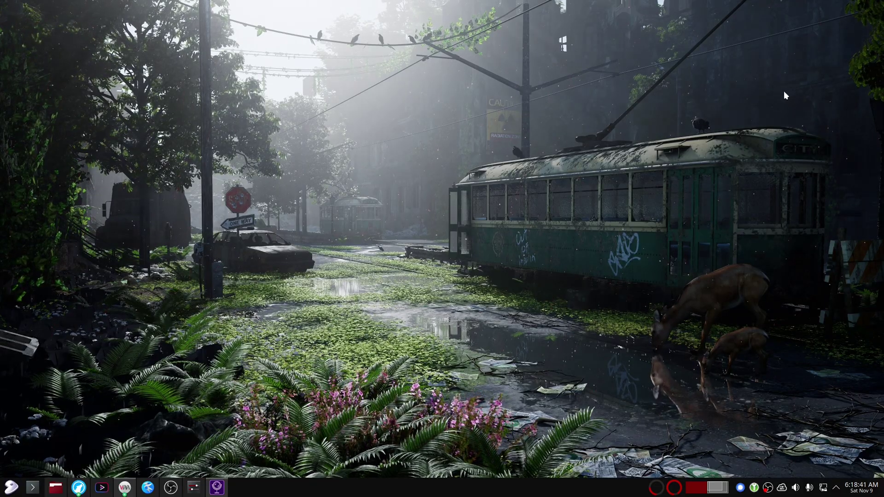